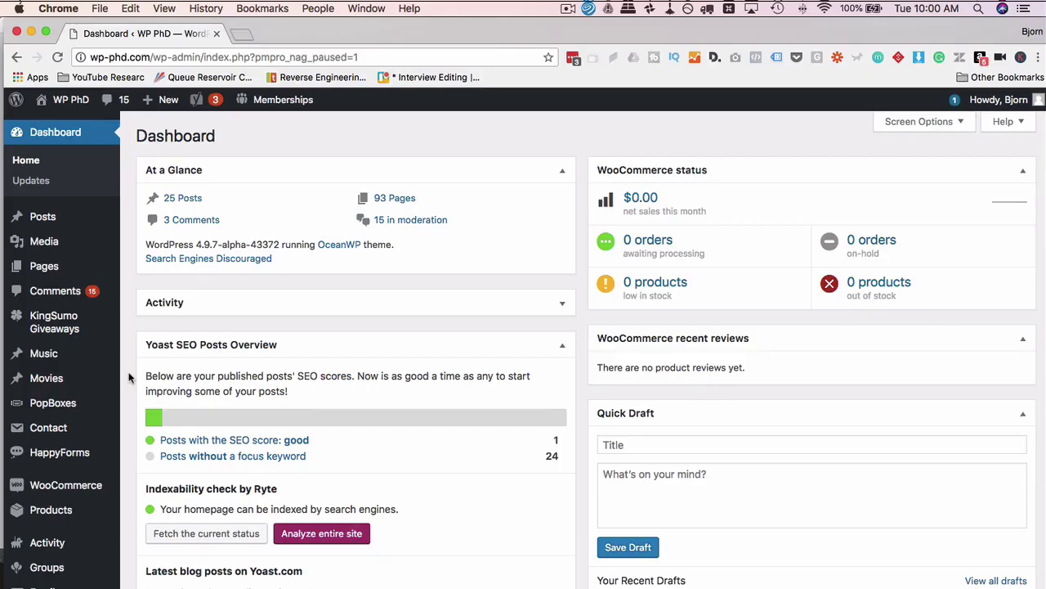
Enable Products alongside Posts and Pages as Elementor post types and save the settings
scroll(66, 431, down, 5)
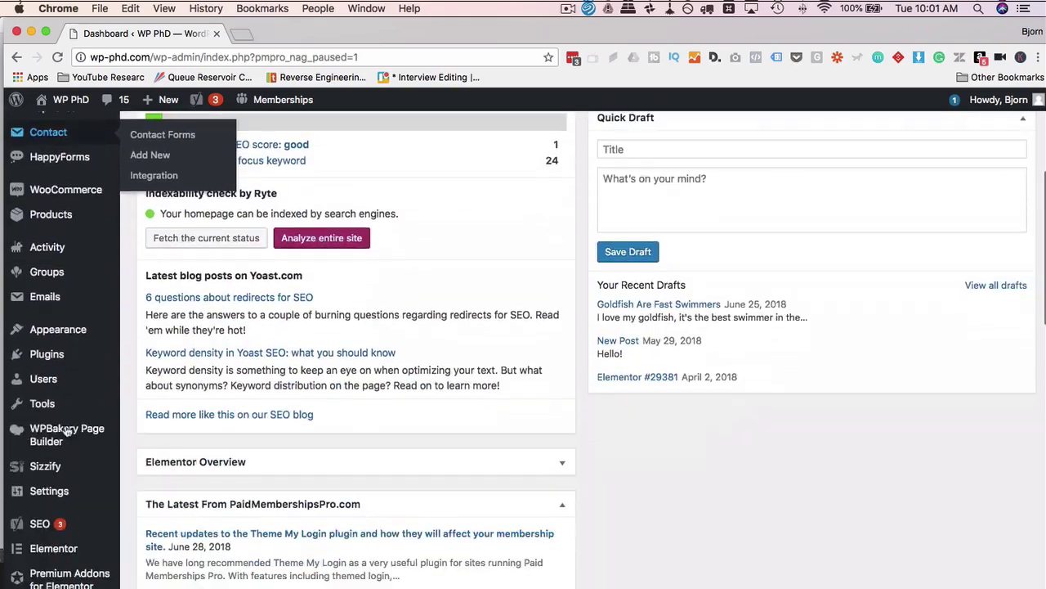
mouse_move(33, 452)
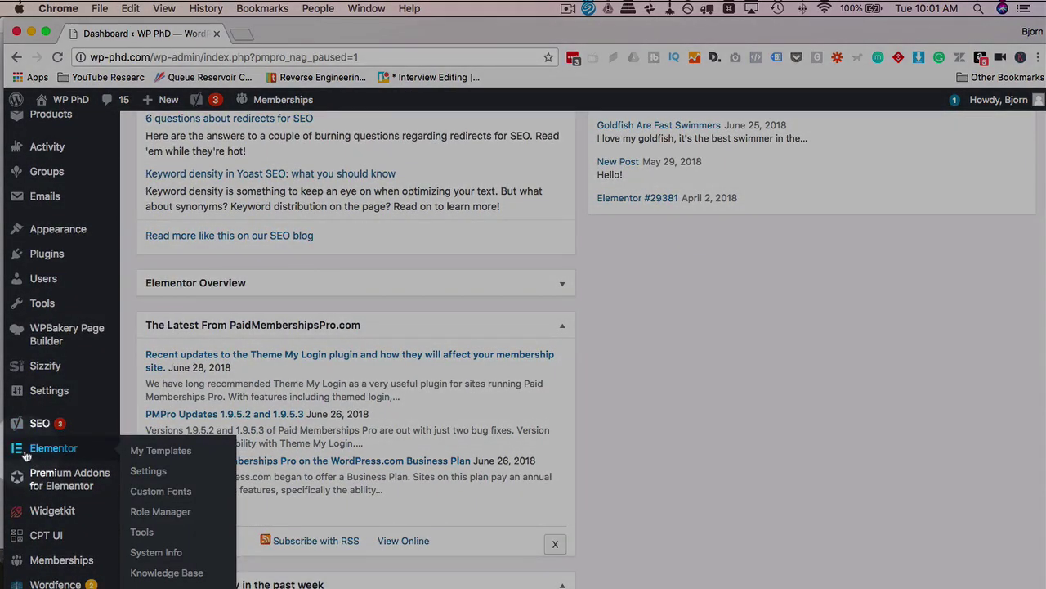
click(146, 471)
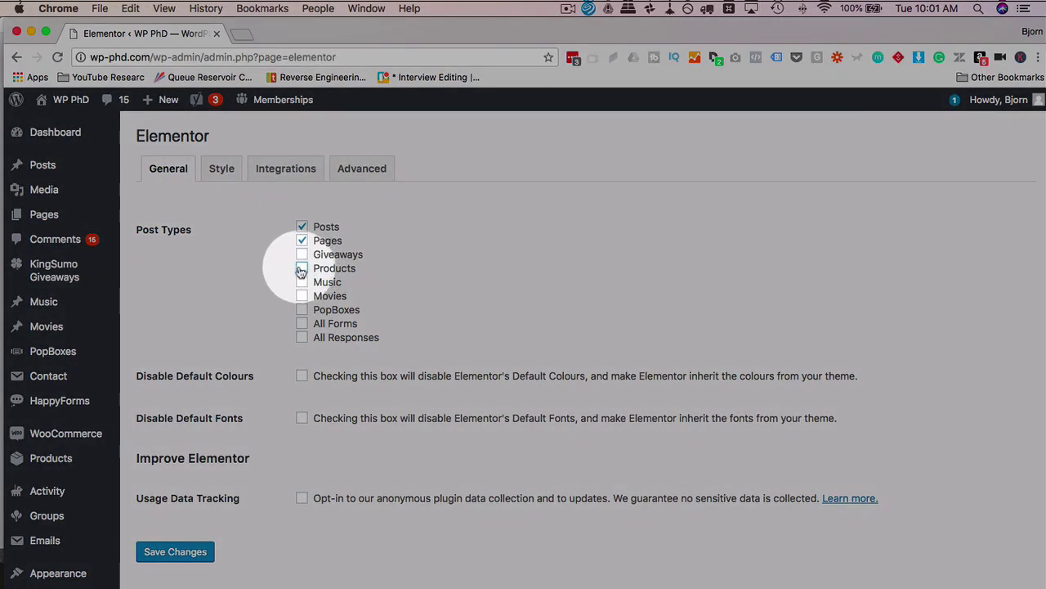
click(303, 269)
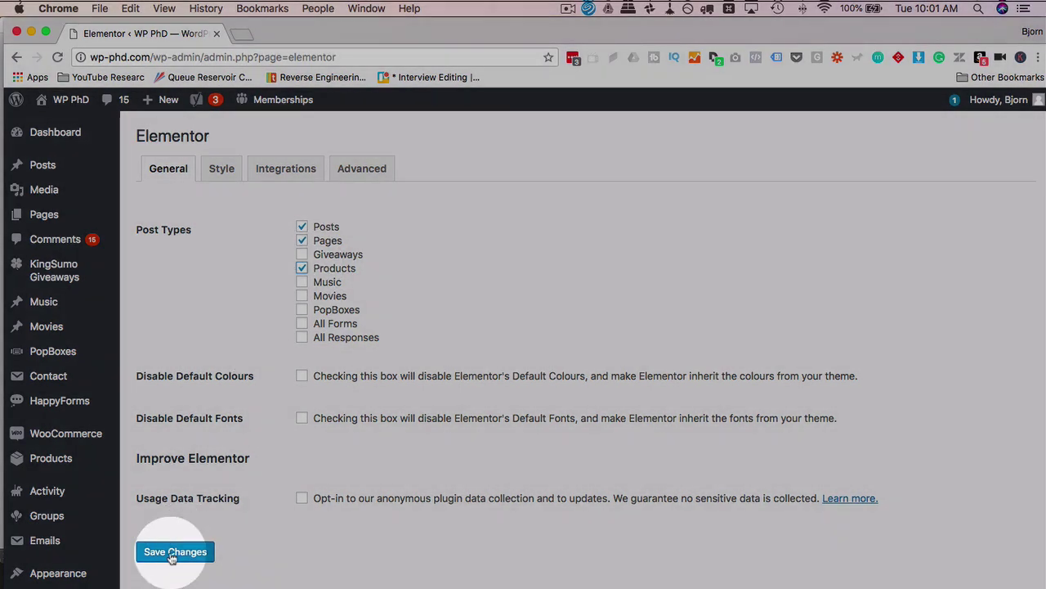
click(170, 556)
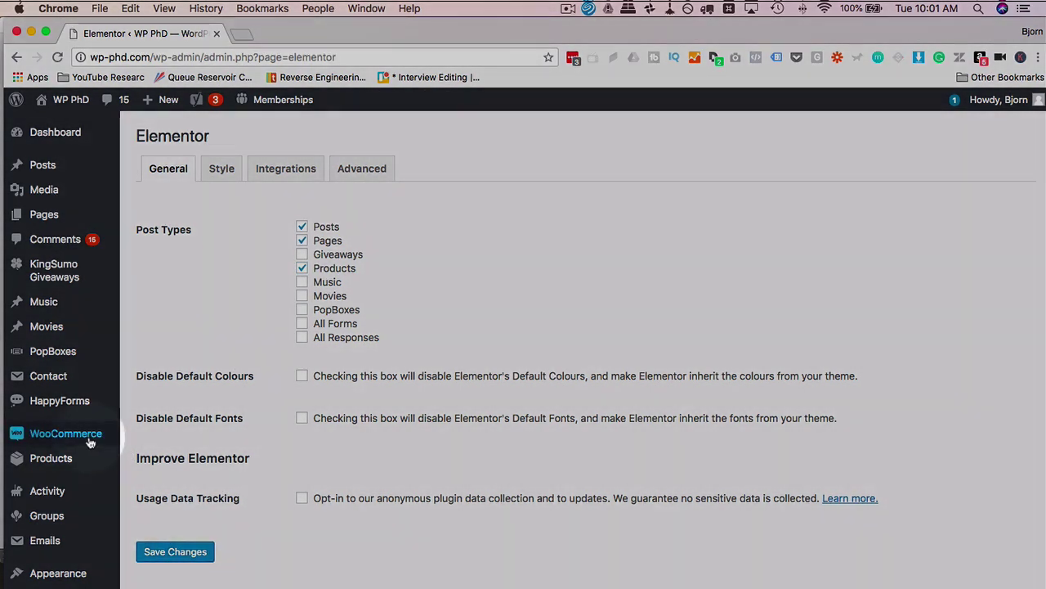
Add a new product titled 'Test Product', save it as a draft, and edit it with Elementor
mouse_move(68, 441)
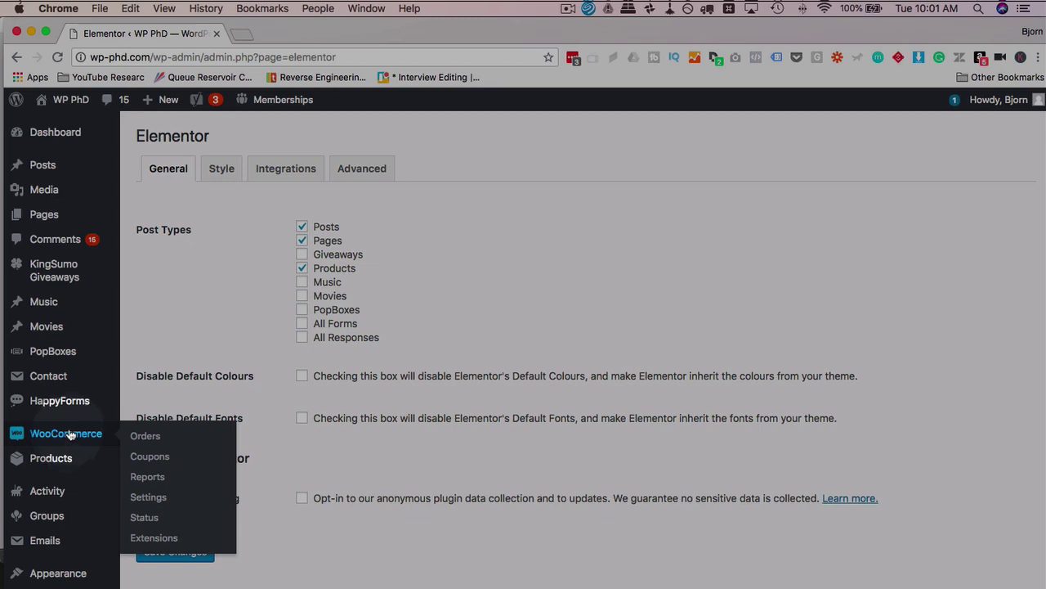
mouse_move(51, 460)
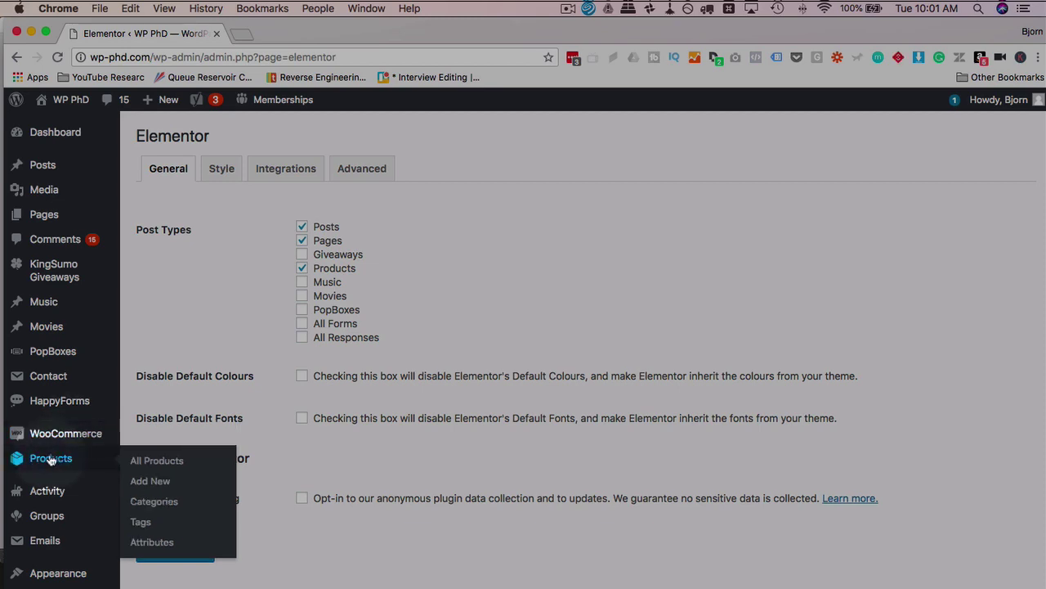
click(152, 482)
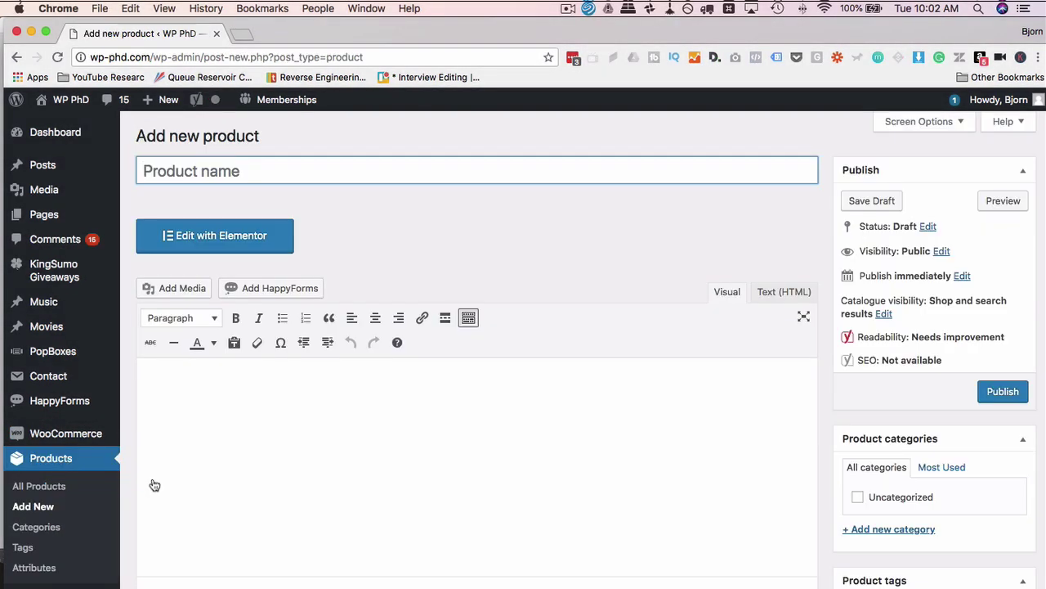
text(Test Product)
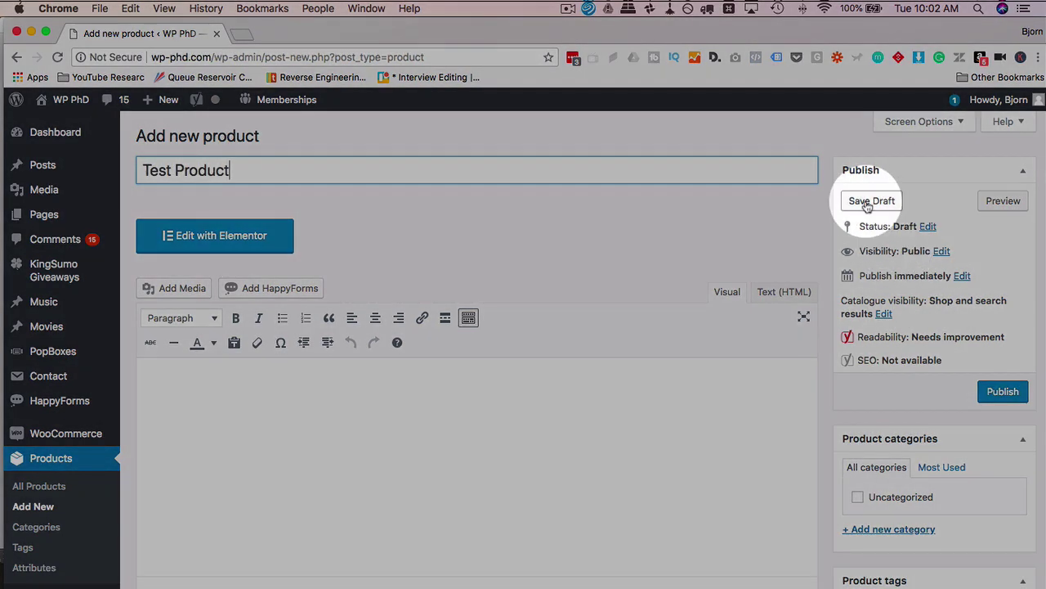
click(872, 201)
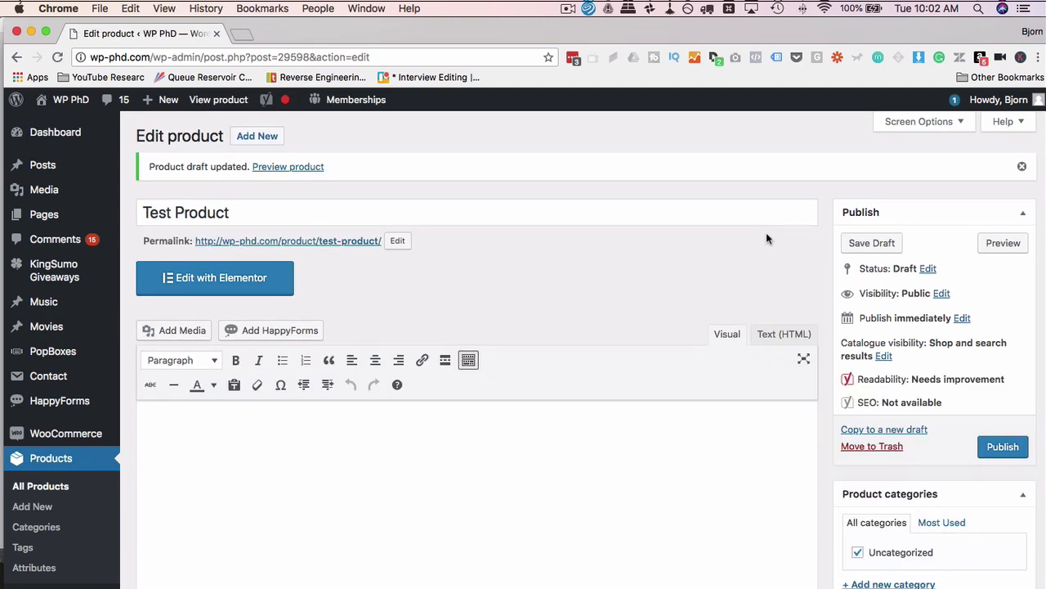
click(202, 288)
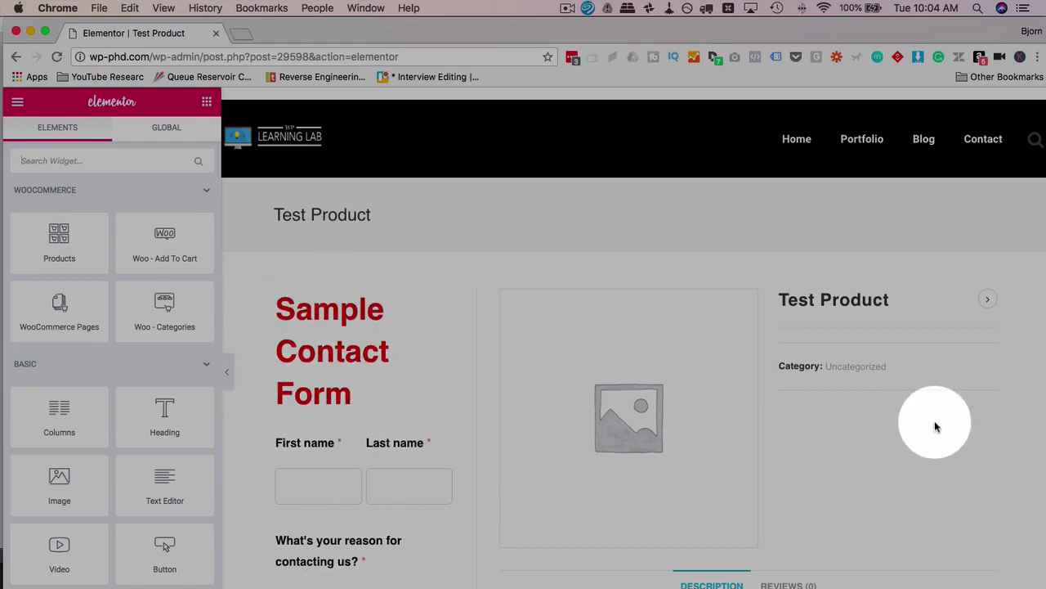
scroll(900, 321, down, 1)
drag(899, 317, 798, 300)
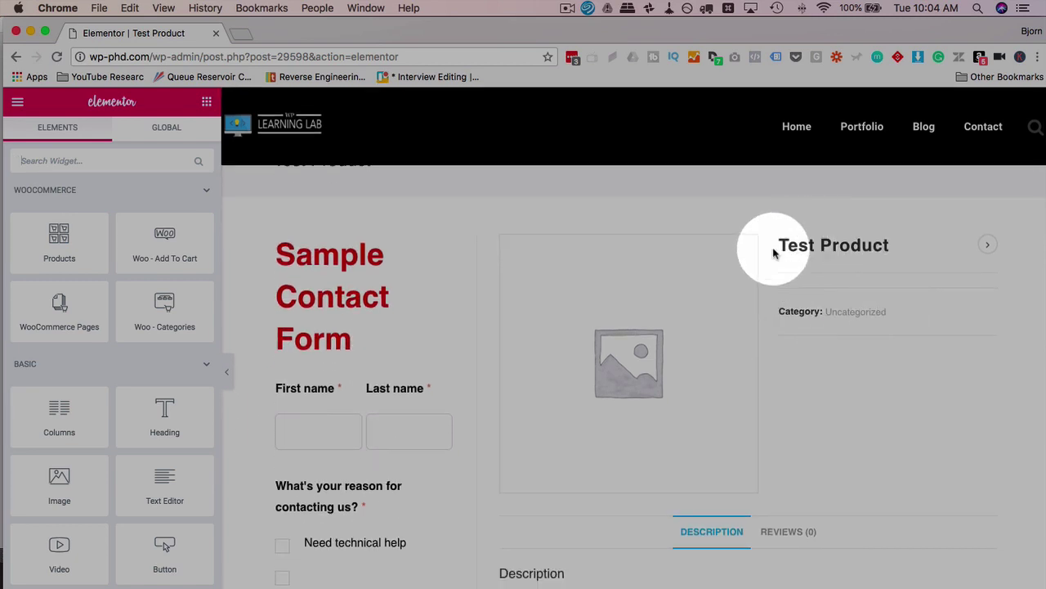
mouse_move(888, 249)
mouse_down()
mouse_move(789, 245)
mouse_move(889, 246)
mouse_up()
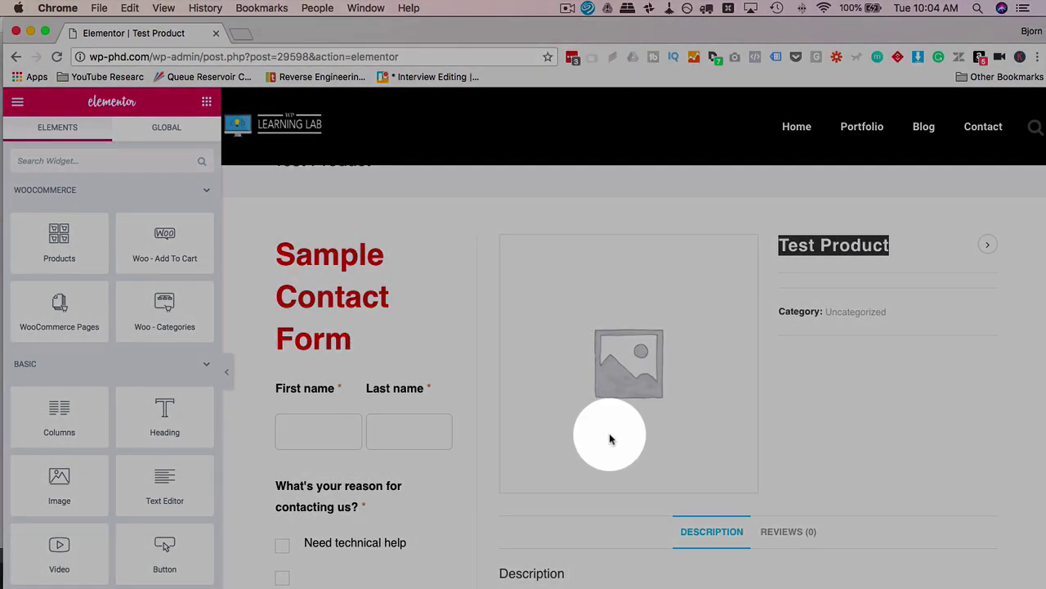
scroll(911, 402, down, 4)
click(789, 371)
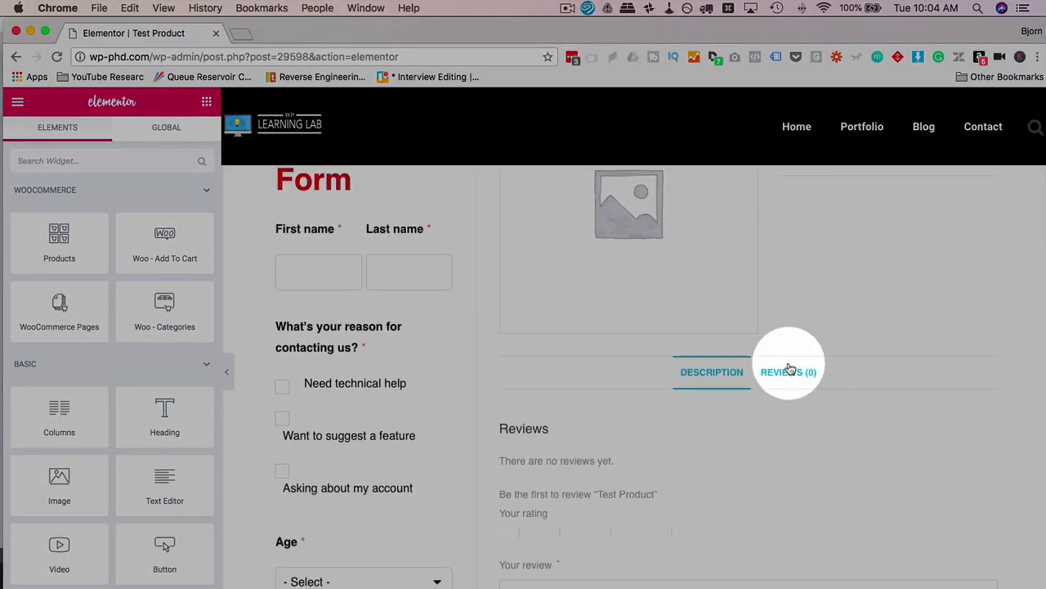
click(701, 376)
scroll(852, 324, up, 4)
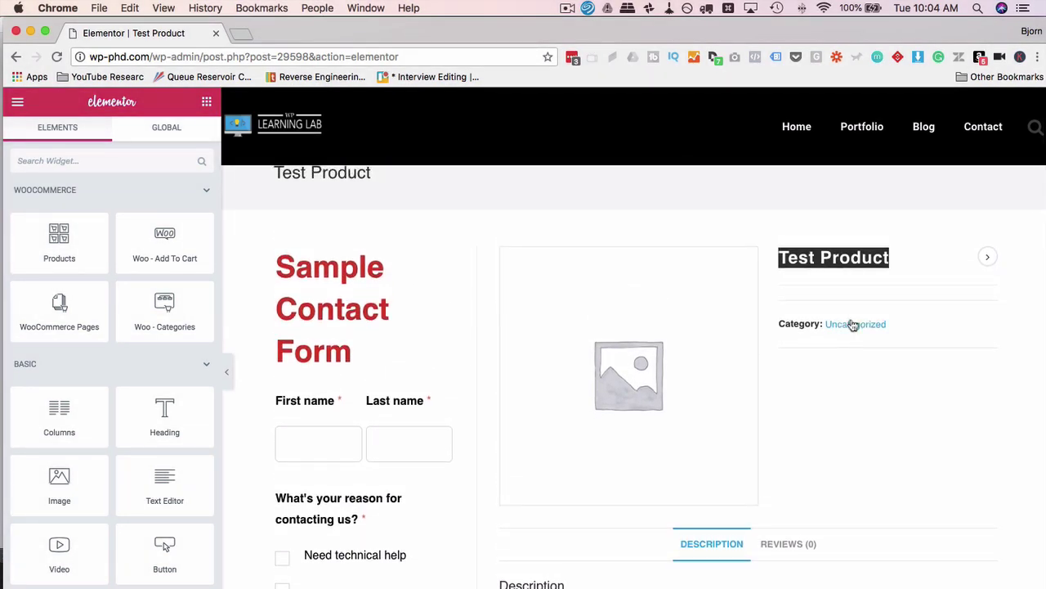
scroll(852, 325, down, 3)
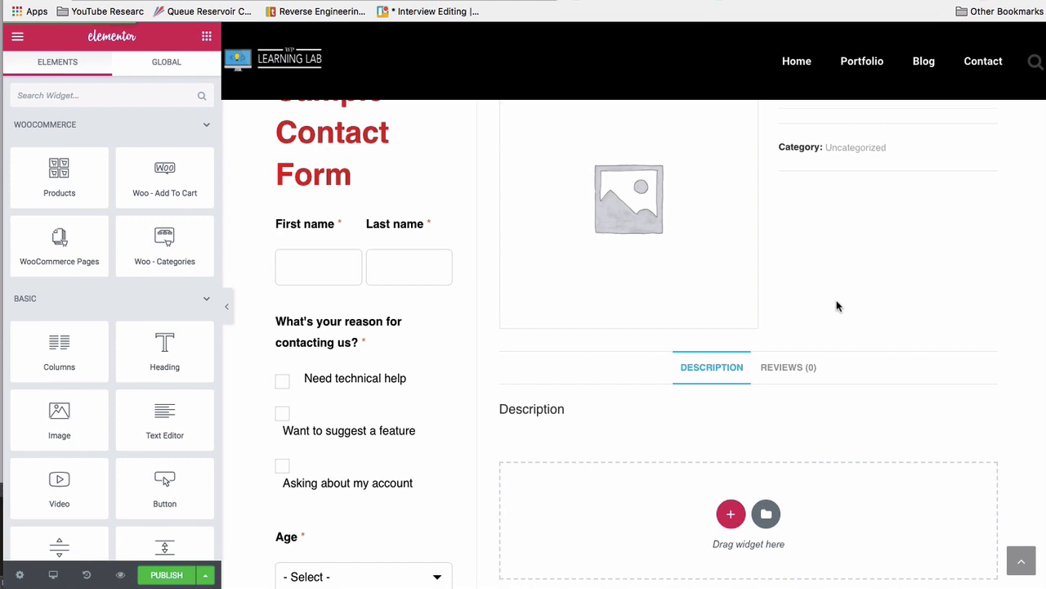
scroll(490, 308, down, 3)
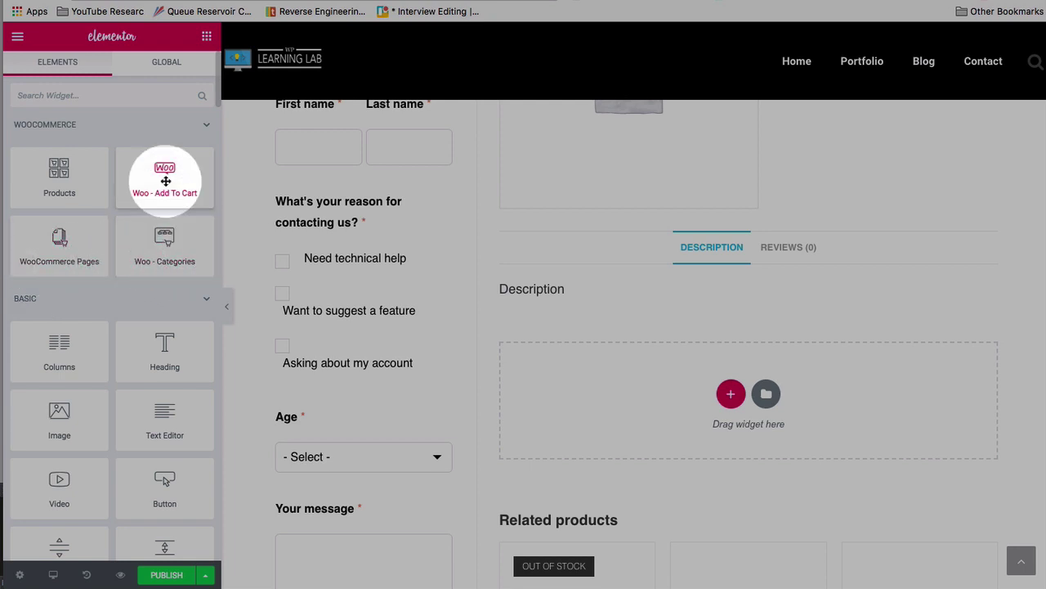
Place a Products widget in the Description area with 3 columns and pagination enabled
drag(59, 175, 670, 381)
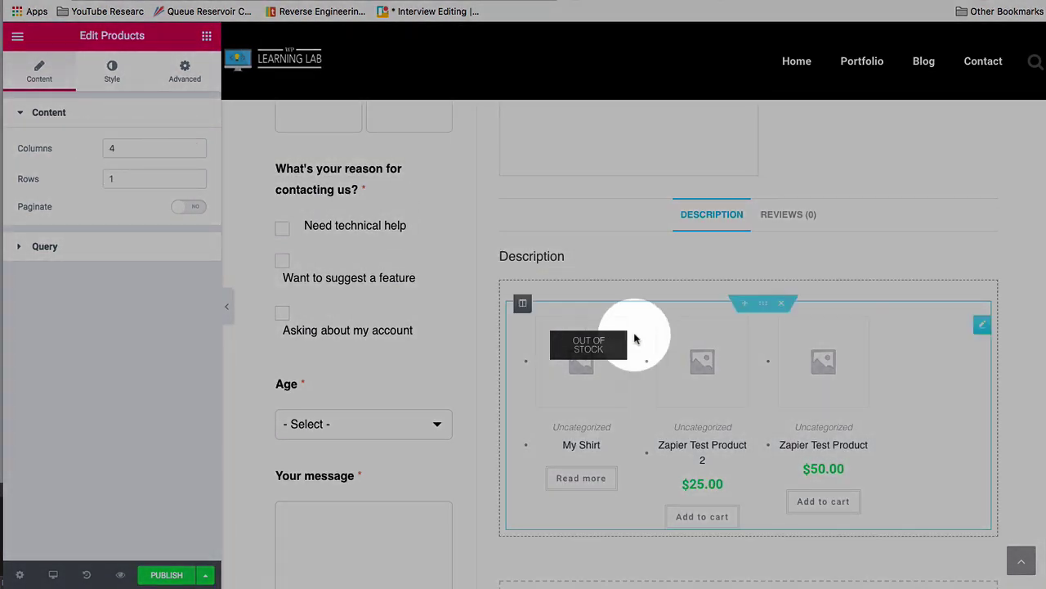
double_click(107, 149)
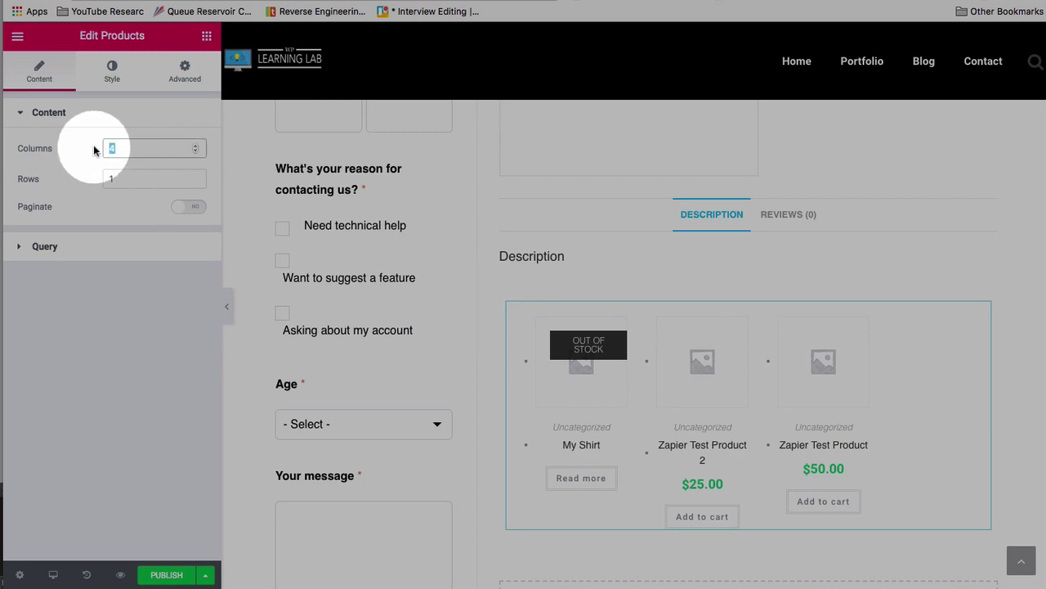
text(3)
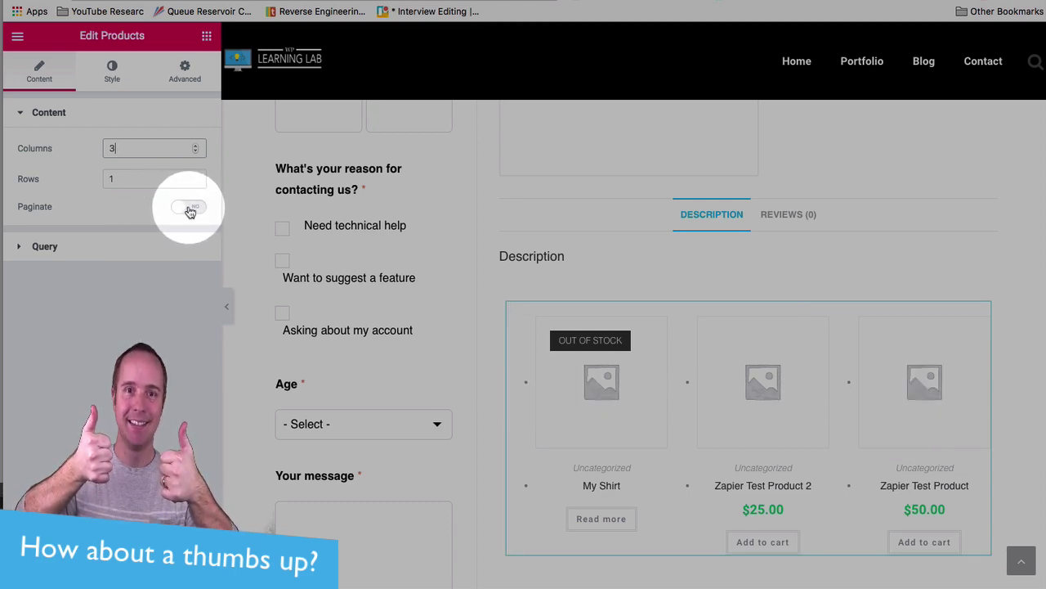
click(187, 206)
click(23, 300)
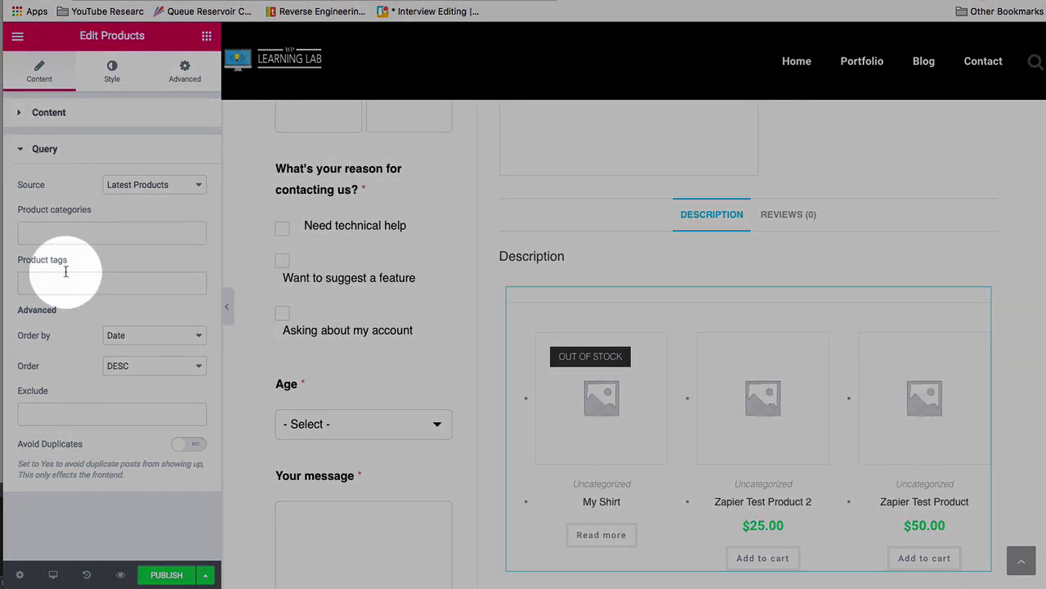
Switch the grid's product source to hand-picked and add one product found by searching 's'
click(175, 187)
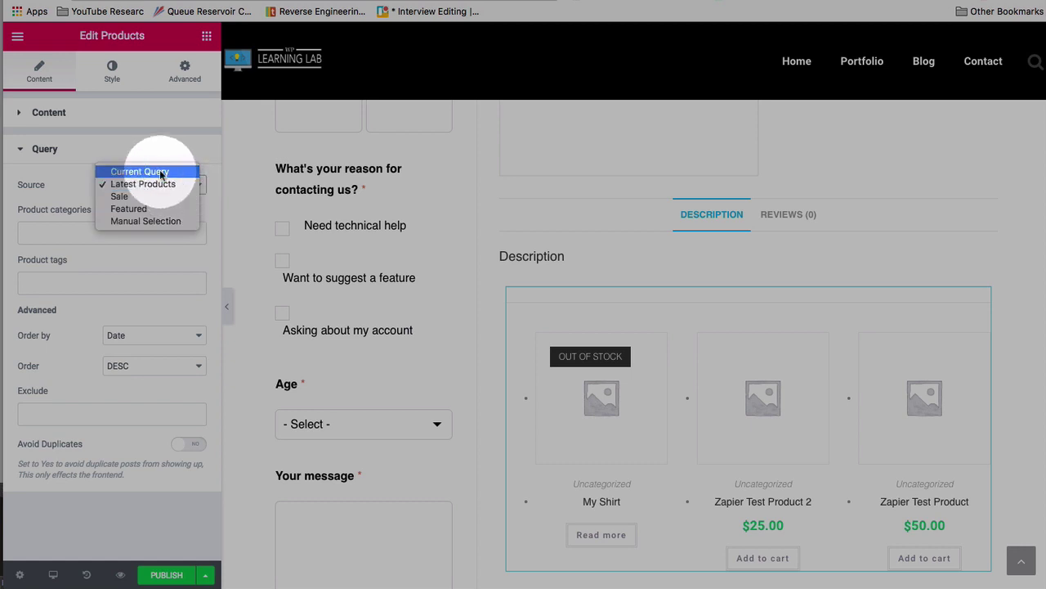
click(161, 173)
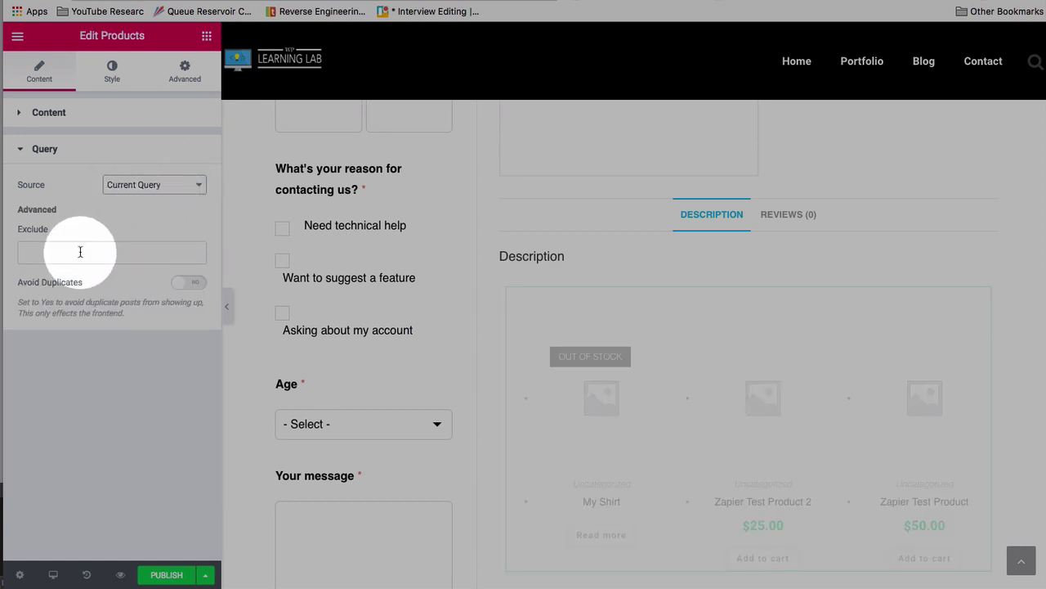
click(80, 252)
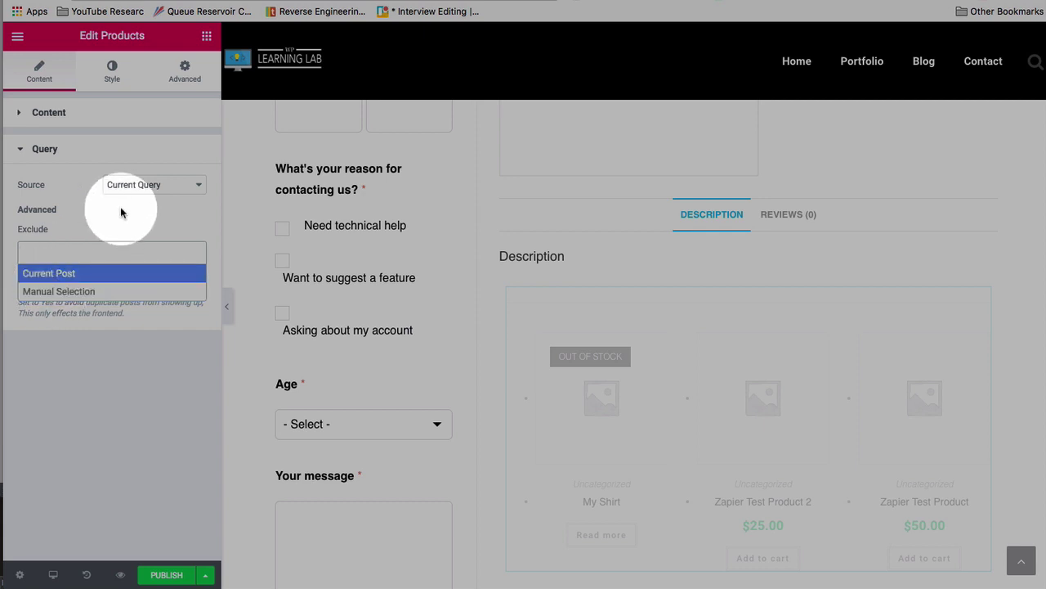
click(121, 213)
click(194, 187)
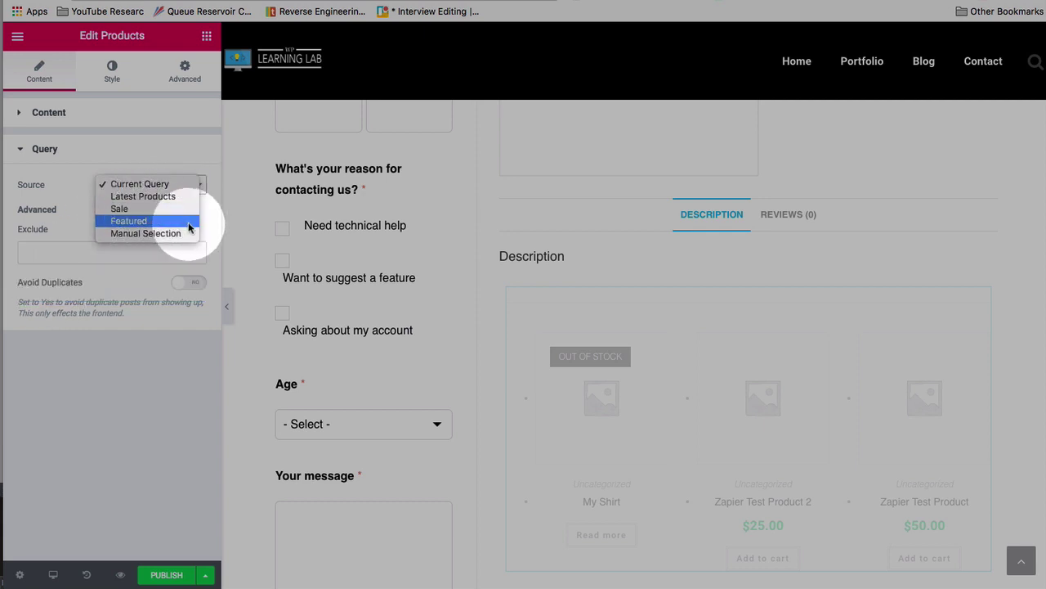
click(169, 235)
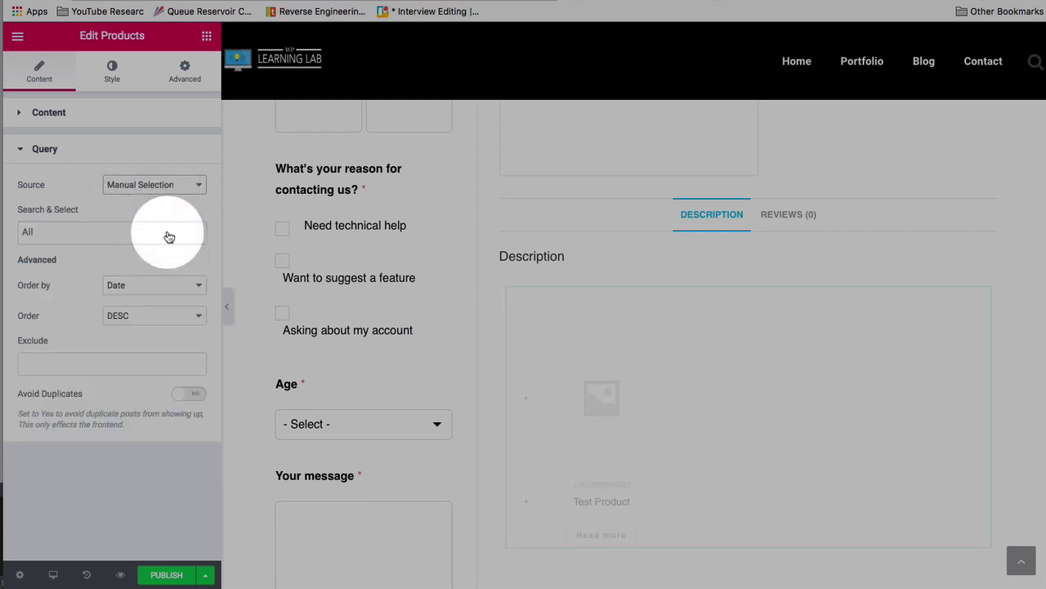
click(49, 235)
text(s)
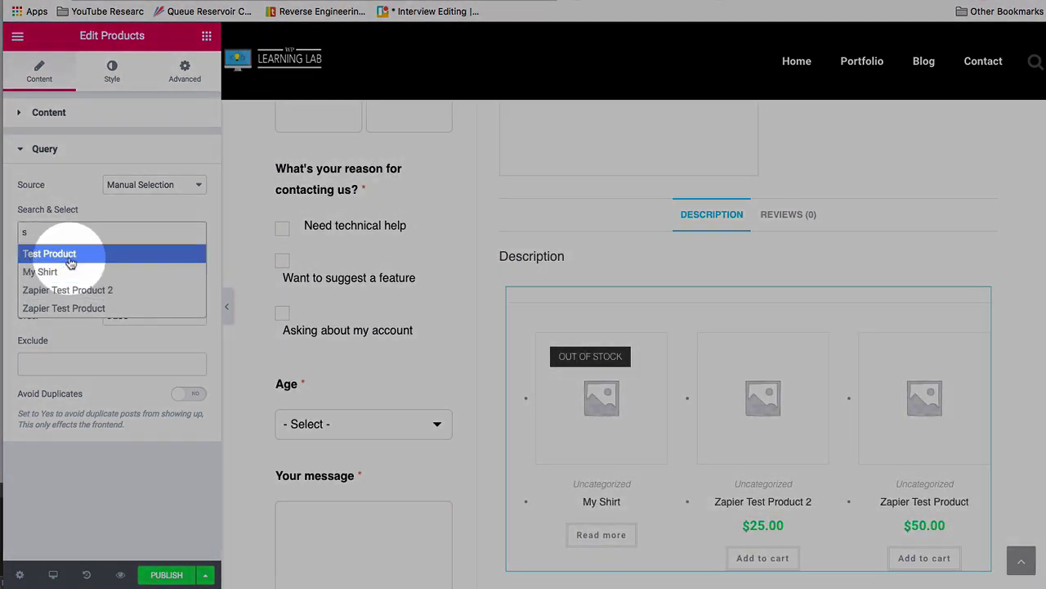
click(48, 273)
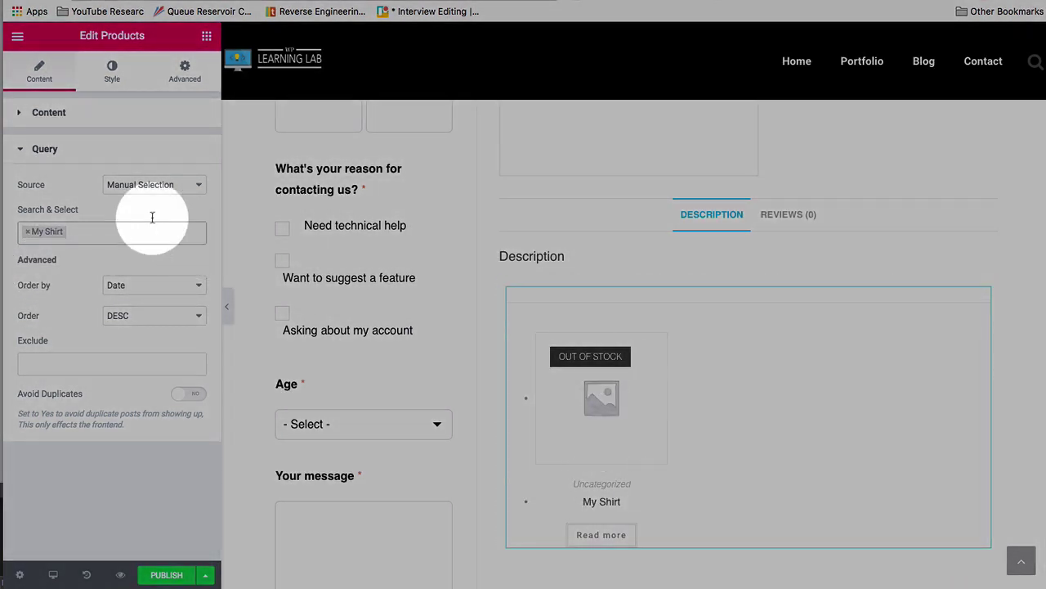
Set the grid to 1 column, then delete the Products widget from the Description area
click(25, 112)
click(135, 148)
drag(135, 148, 93, 153)
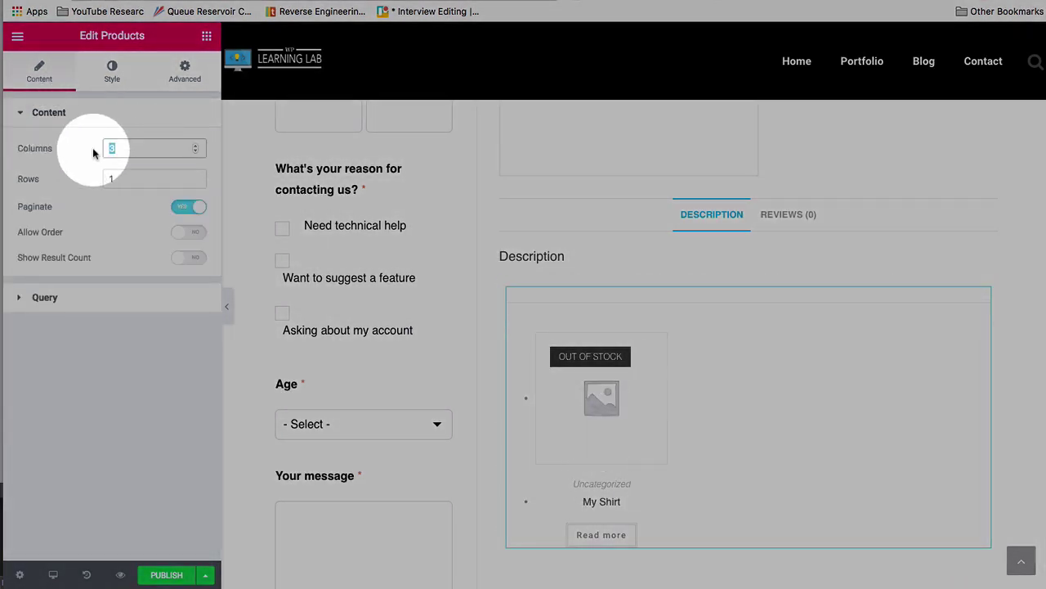
text(1)
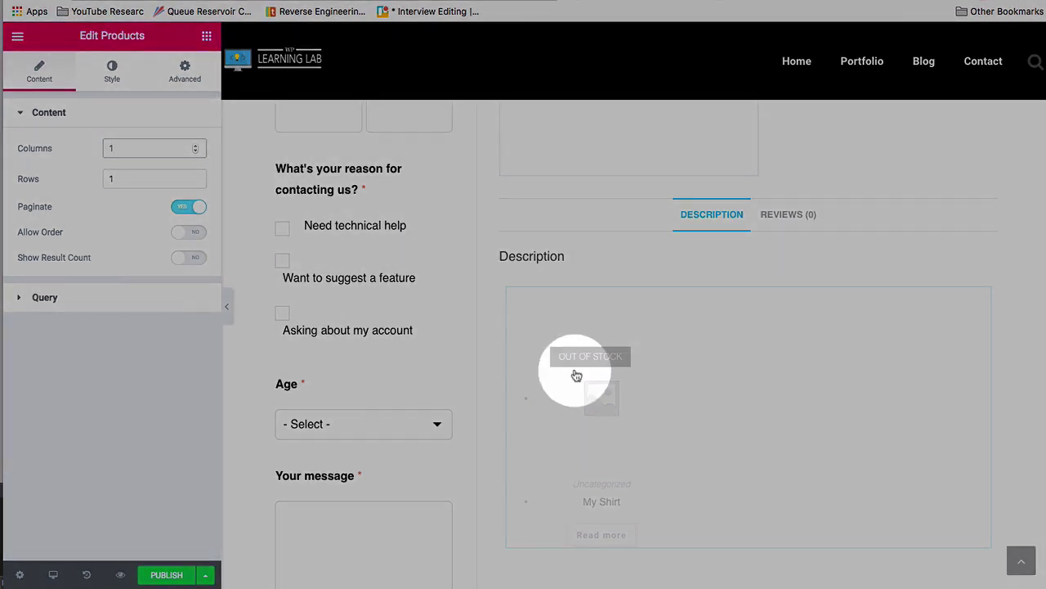
scroll(593, 340, down, 3)
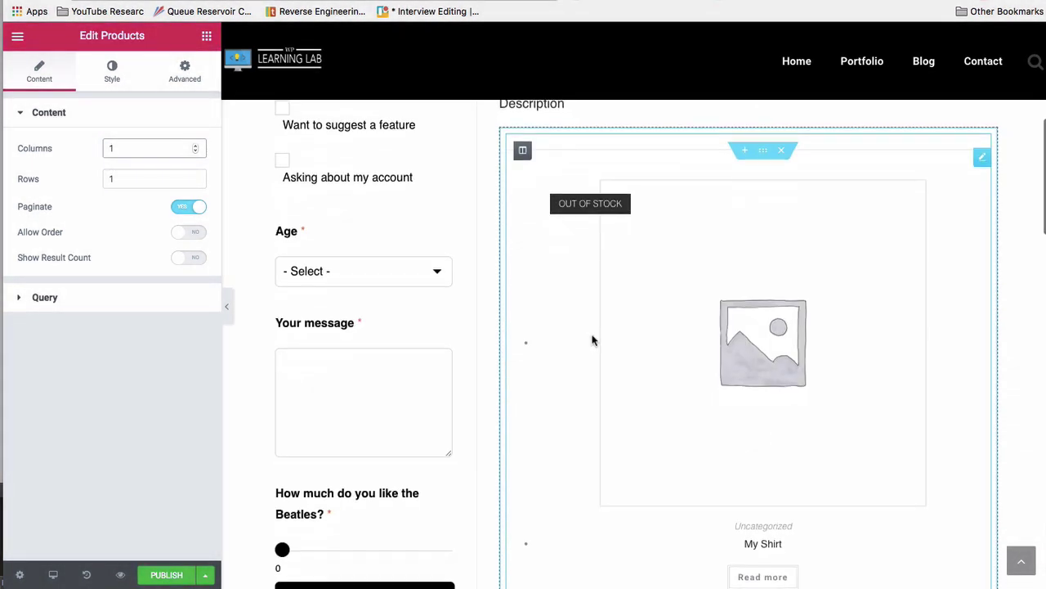
scroll(594, 411, up, 2)
click(19, 301)
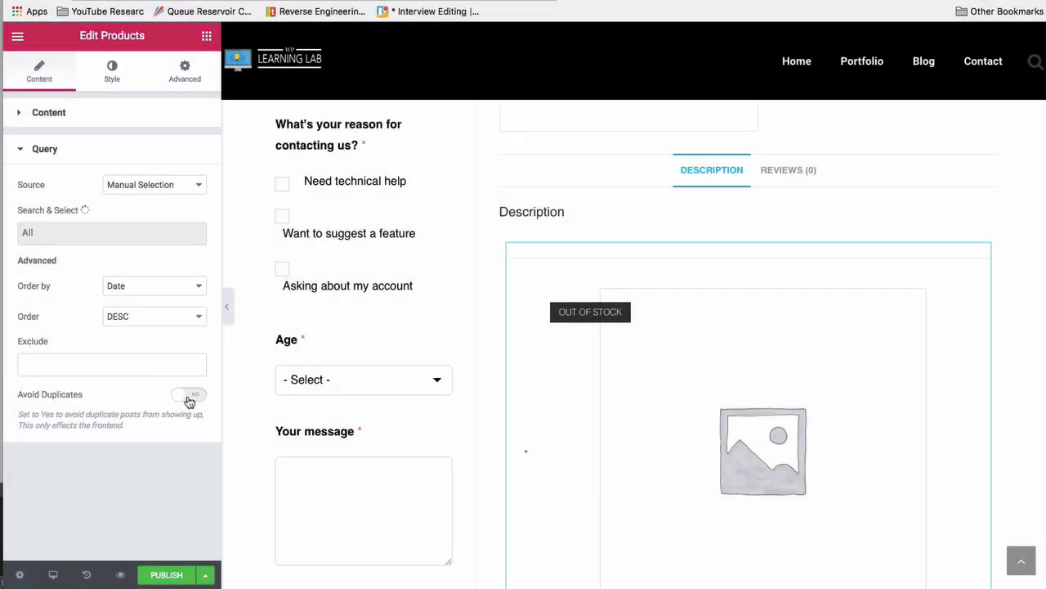
click(133, 366)
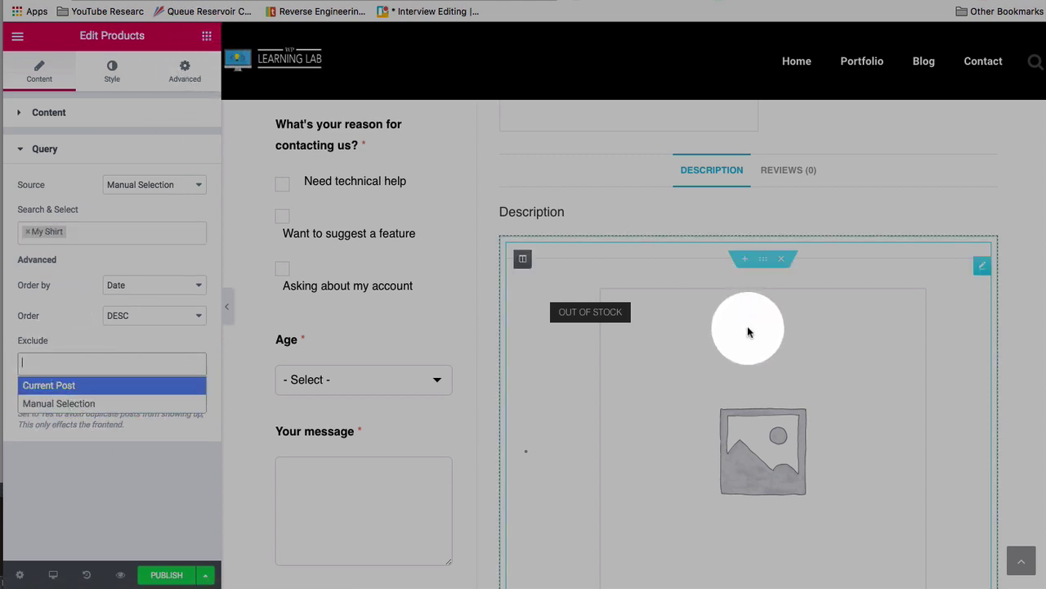
click(783, 261)
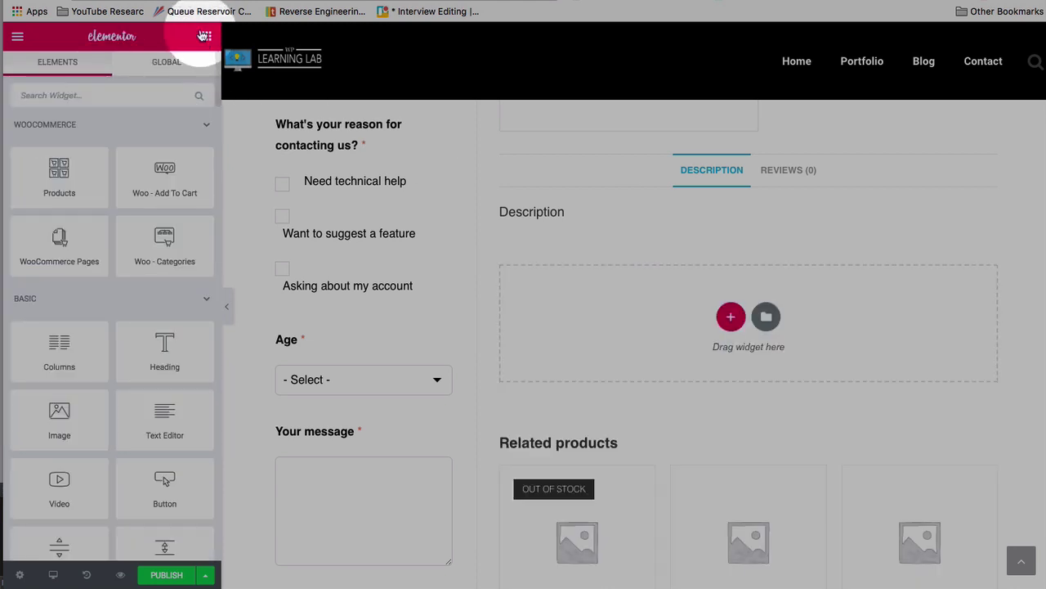
Drop a Woo - Add To Cart widget into the empty section and link it to Test Product
drag(153, 186, 720, 307)
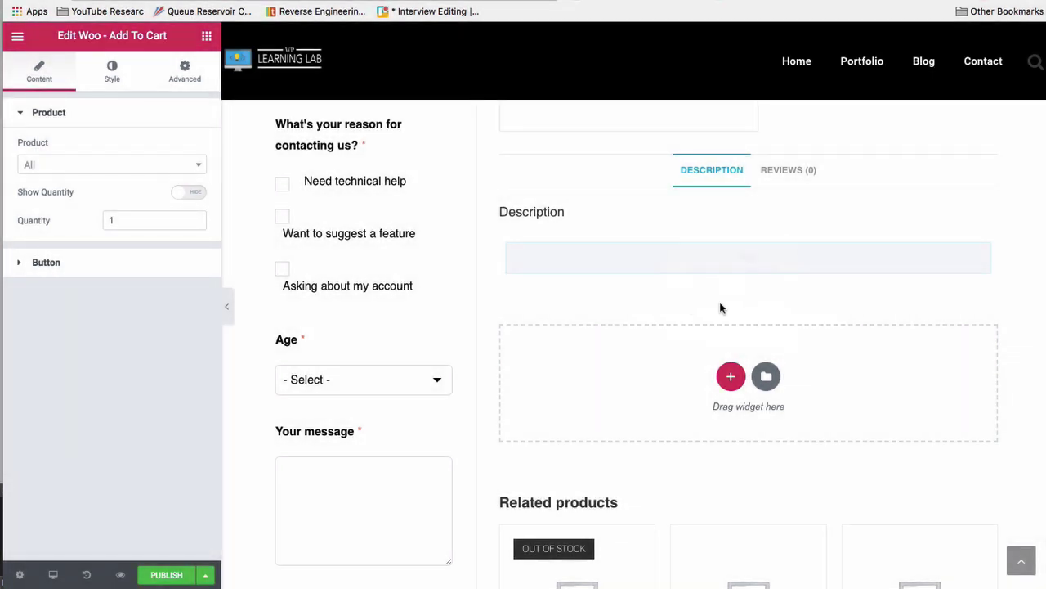
click(72, 170)
scroll(604, 314, up, 5)
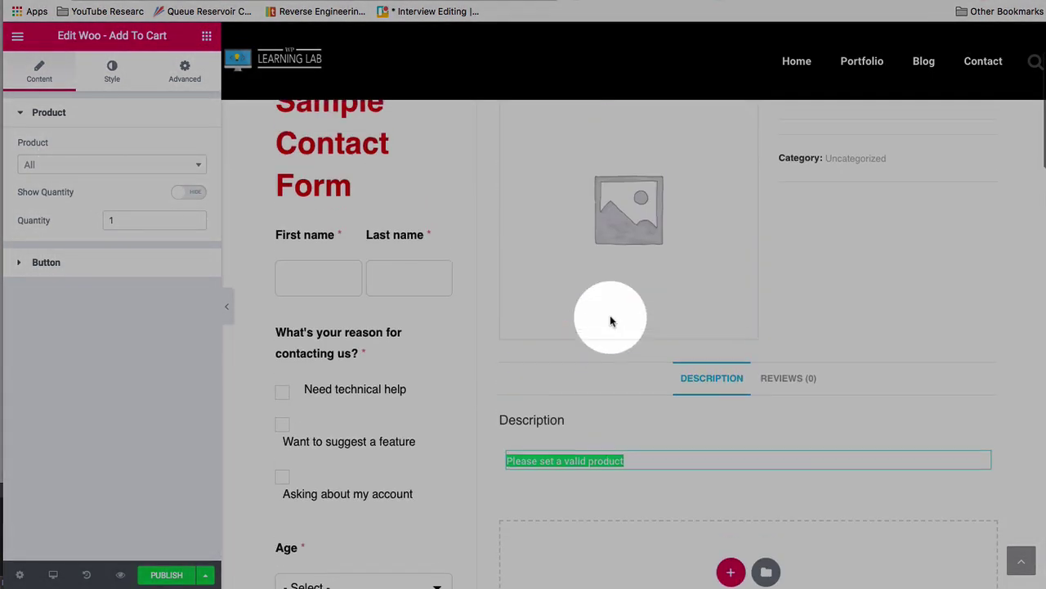
scroll(621, 355, down, 5)
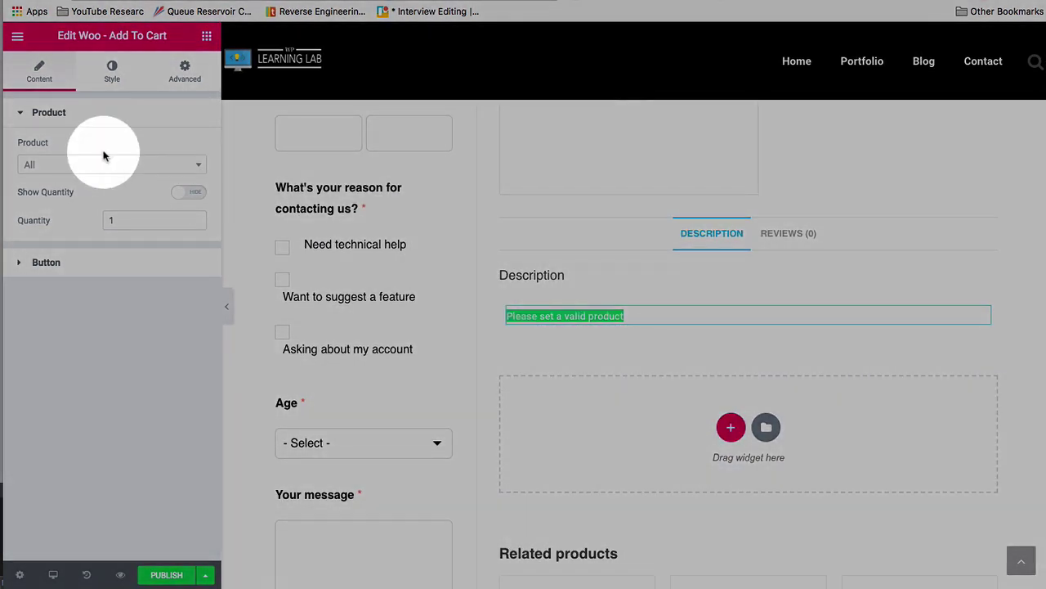
click(107, 165)
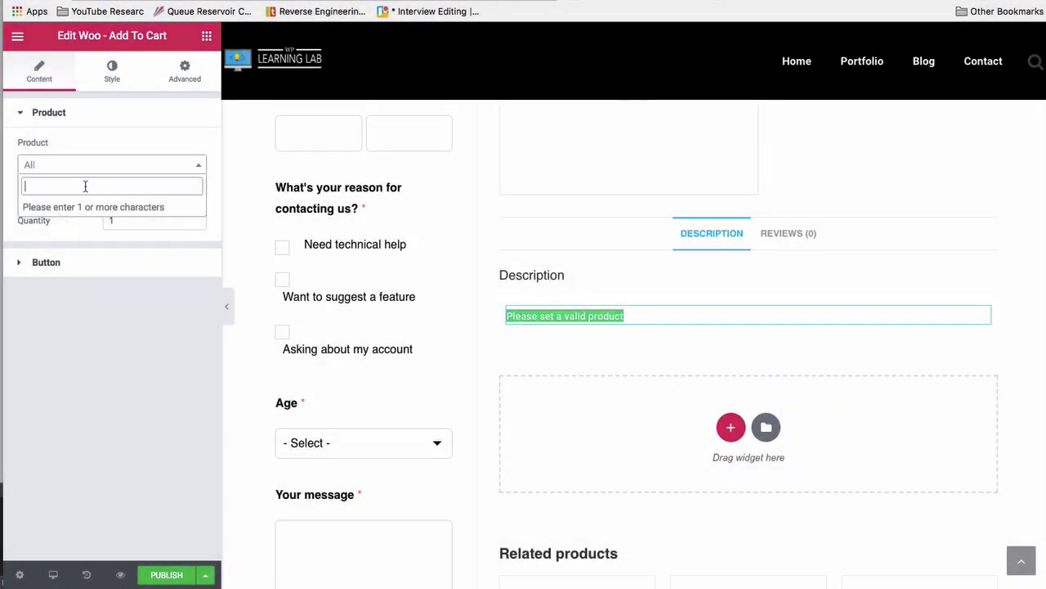
click(55, 205)
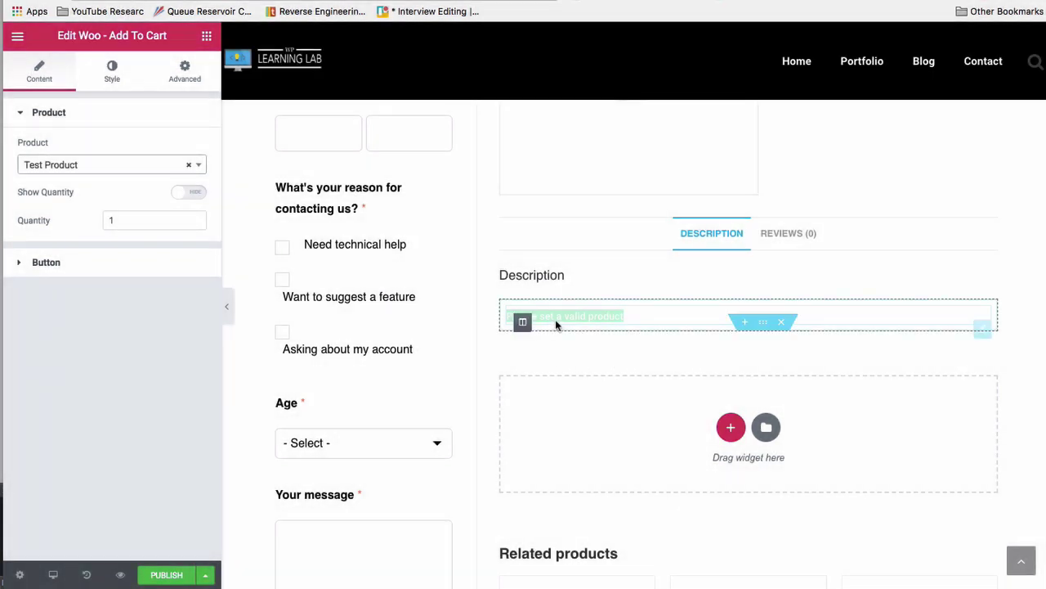
Select the Add to Cart widget, review its Style and Advanced settings, and expand Button
click(561, 320)
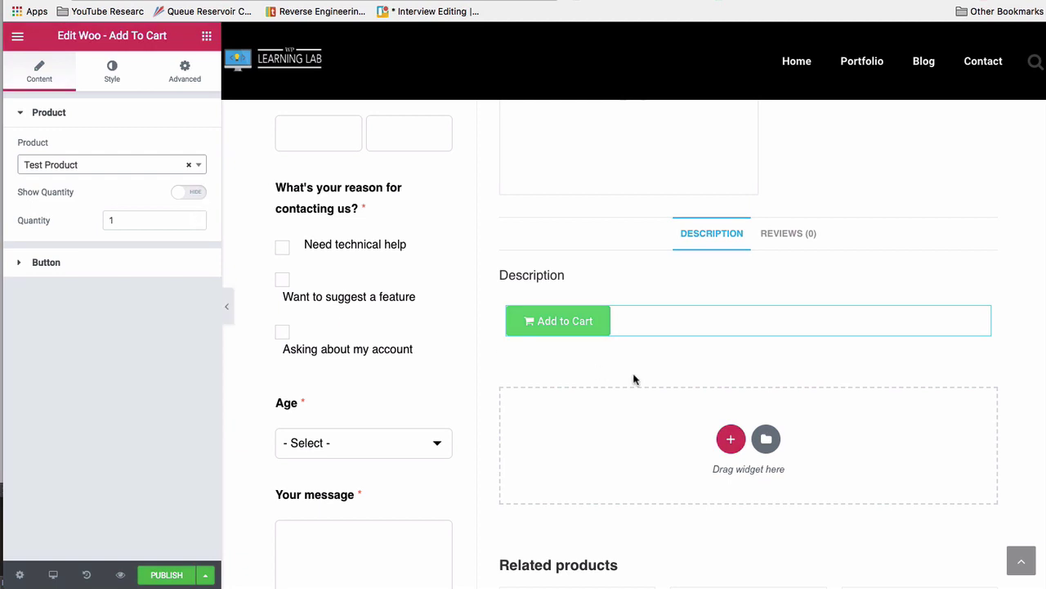
click(520, 319)
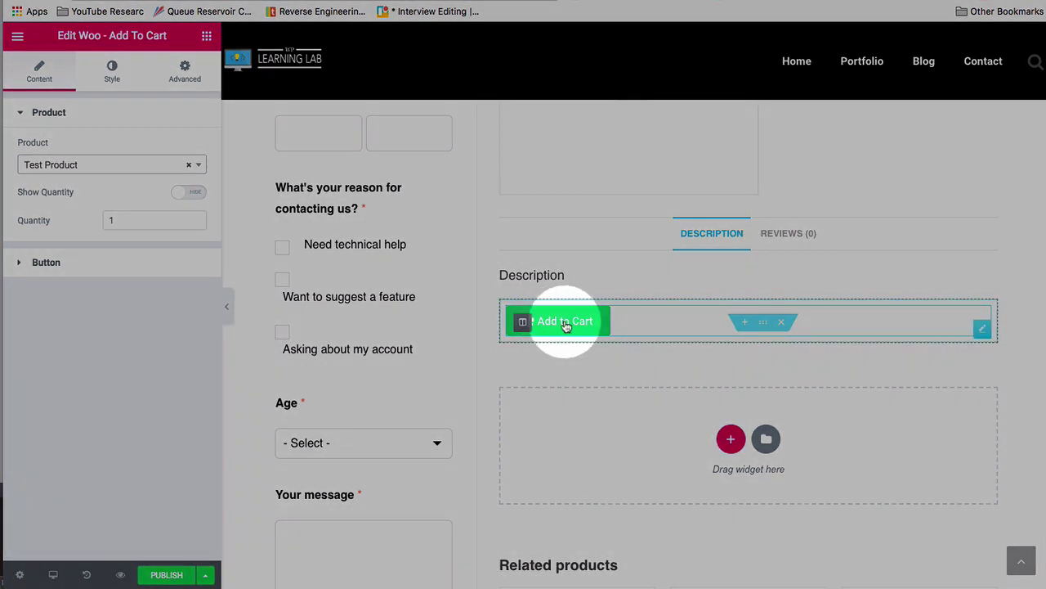
click(98, 76)
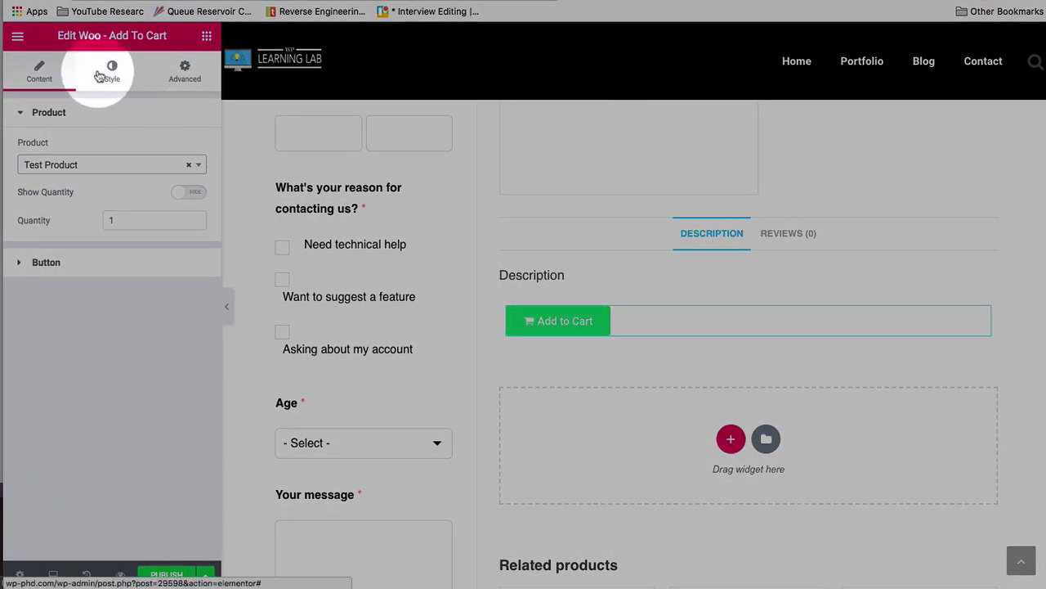
click(184, 72)
click(39, 73)
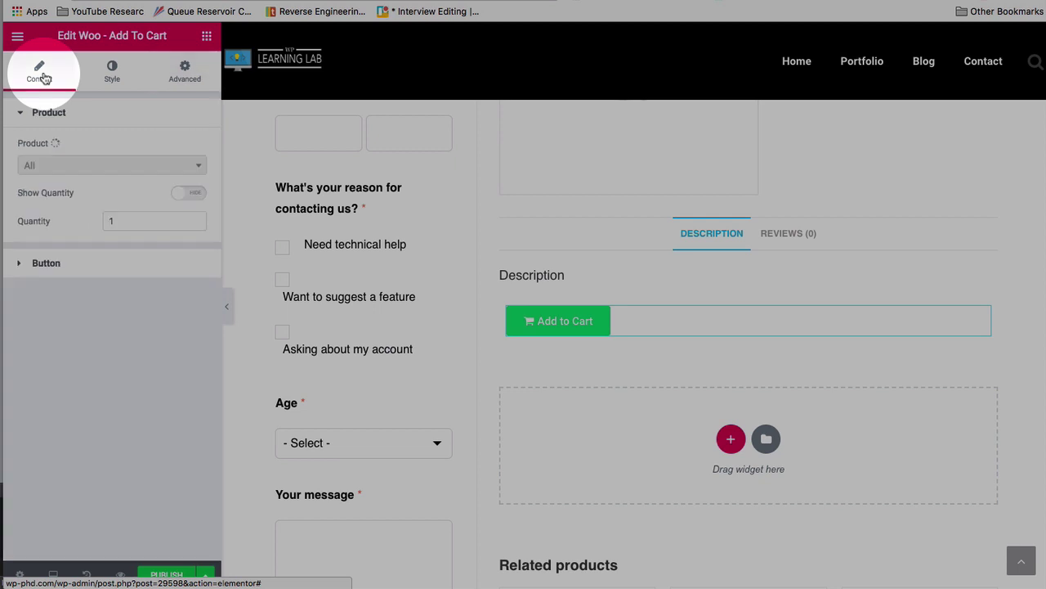
click(152, 135)
click(21, 268)
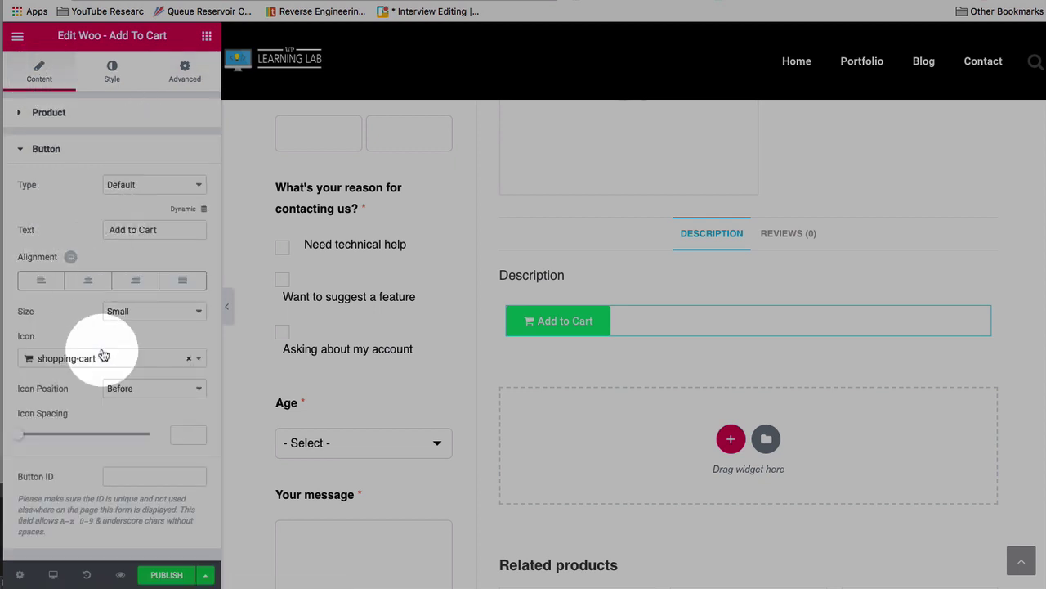
Make the Add to Cart button Large with the cart icon after the label at spacing 15
click(148, 388)
click(138, 402)
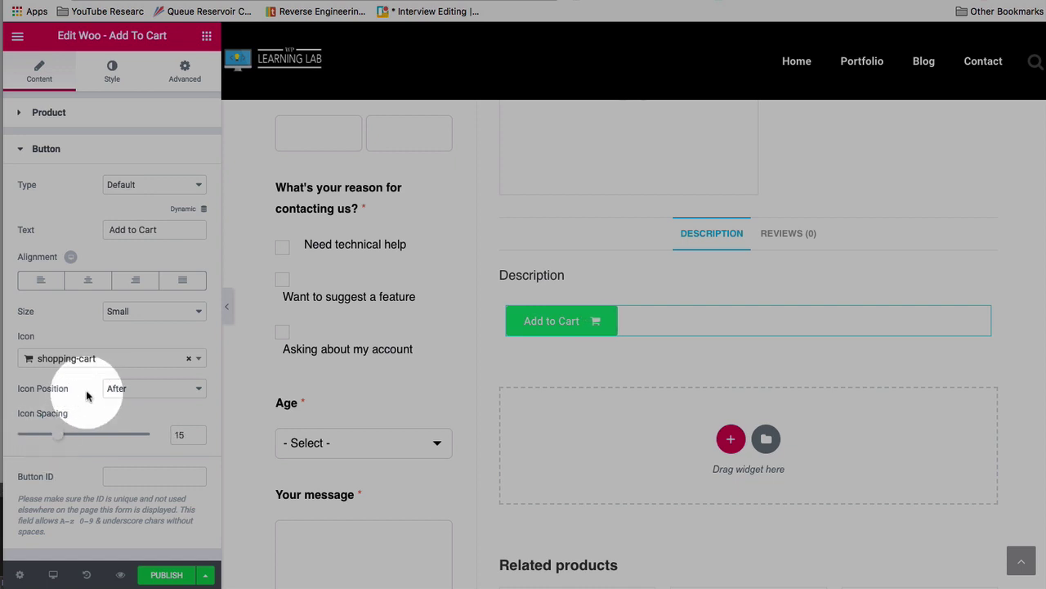
click(141, 312)
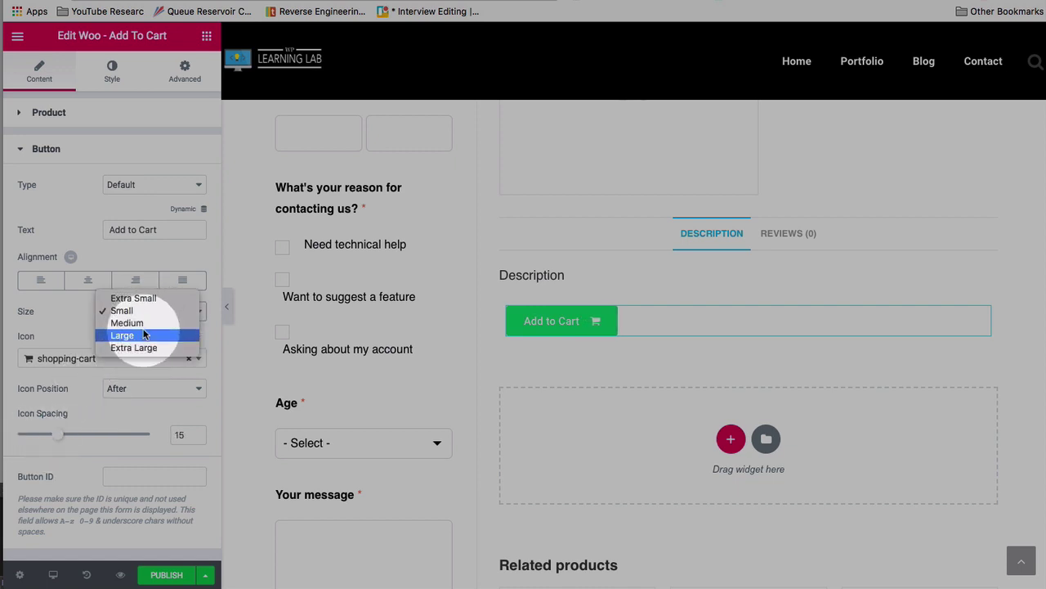
click(144, 334)
drag(168, 230, 104, 232)
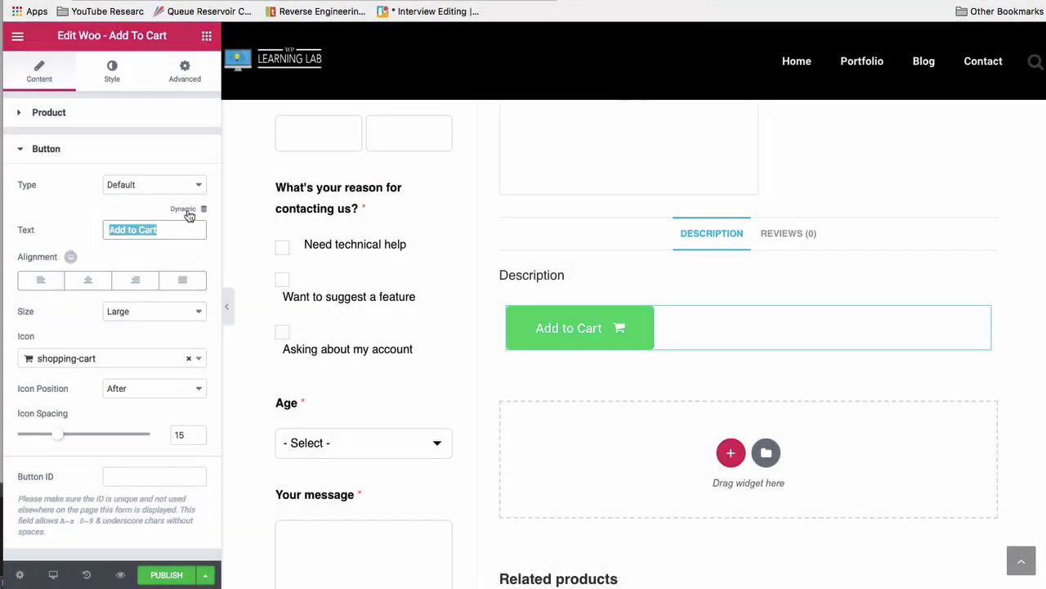
Set the button text to the dynamic Product Title, adding surrounding text around it
click(188, 212)
scroll(112, 245, down, 5)
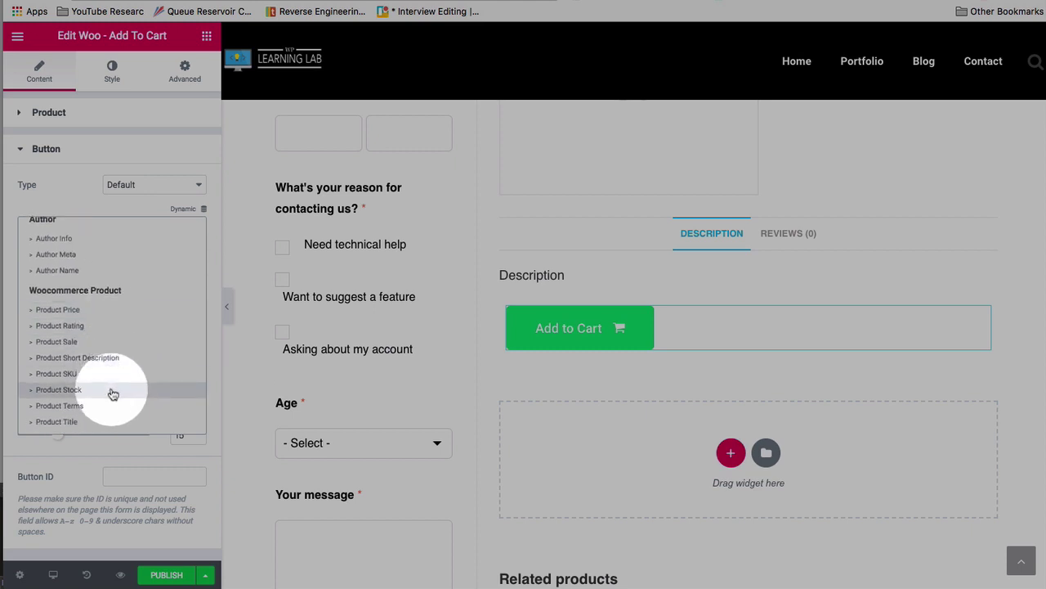
click(70, 423)
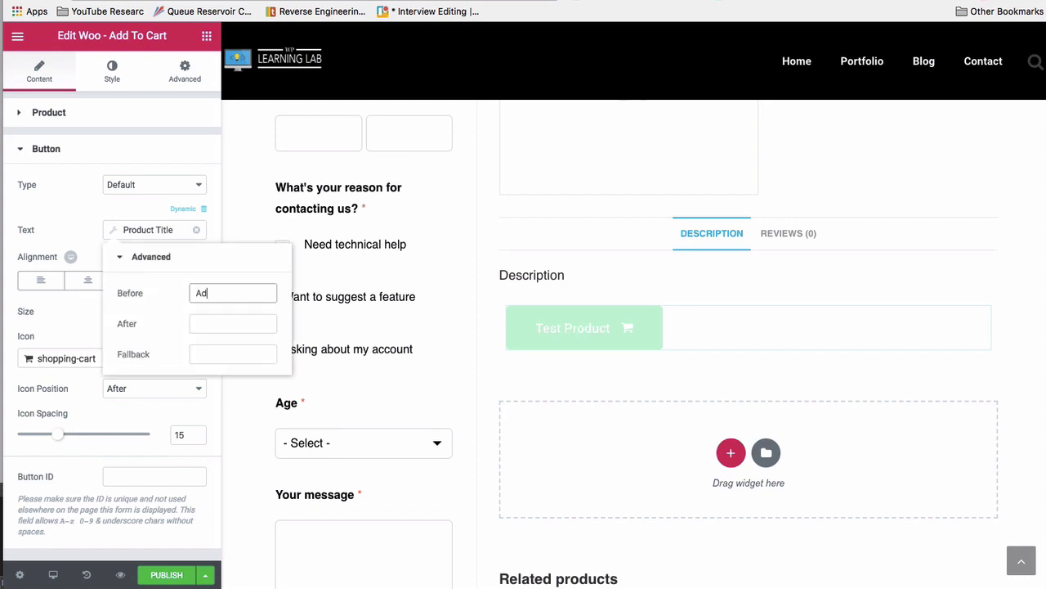
click(225, 325)
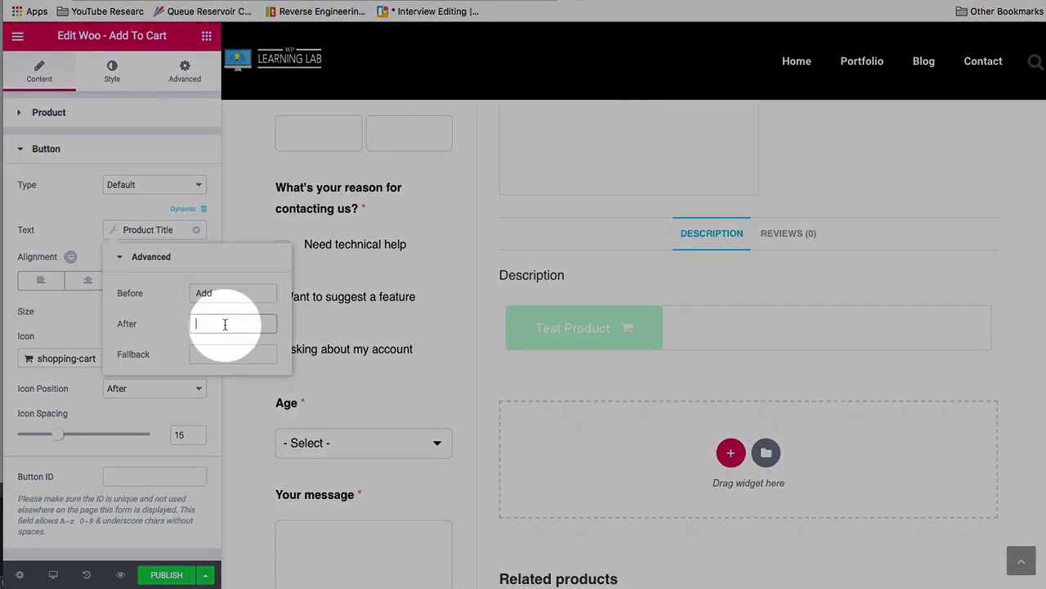
text(To Card)
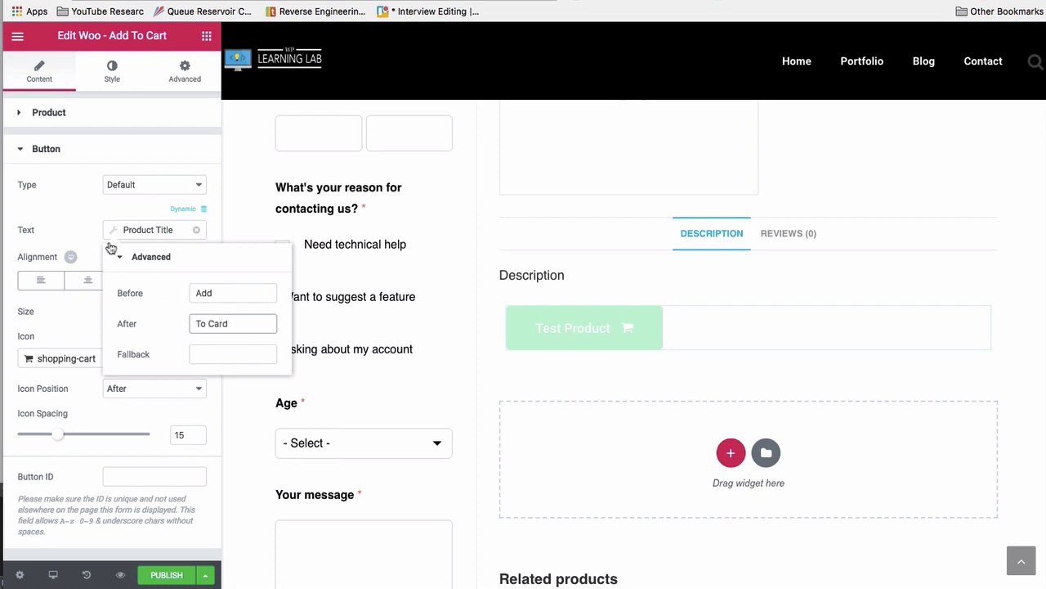
click(84, 219)
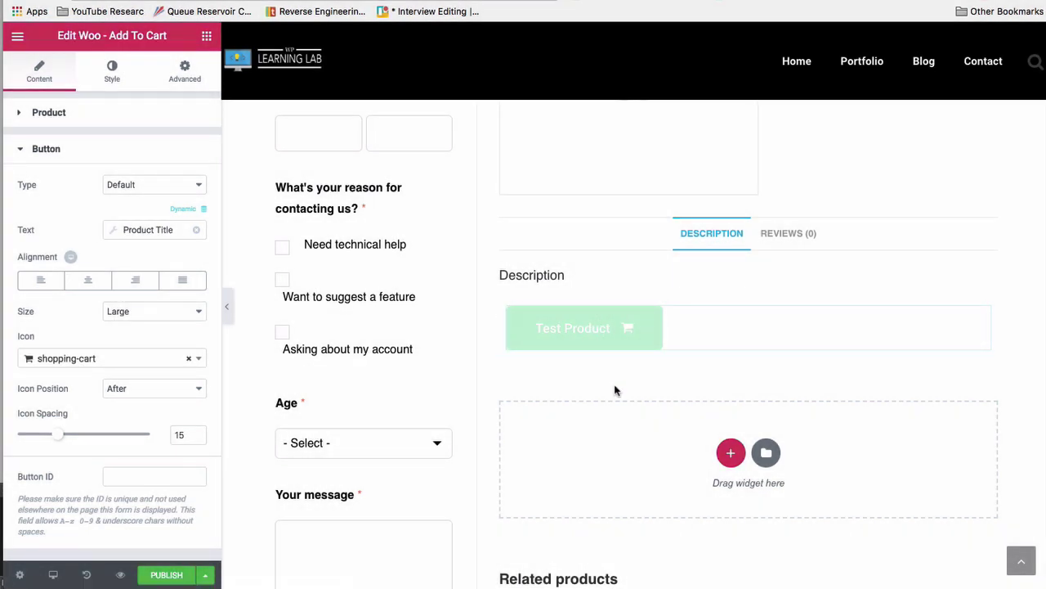
Fix the before/after text spacing so the button reads 'Add Test Product To Cart'
click(147, 230)
click(143, 258)
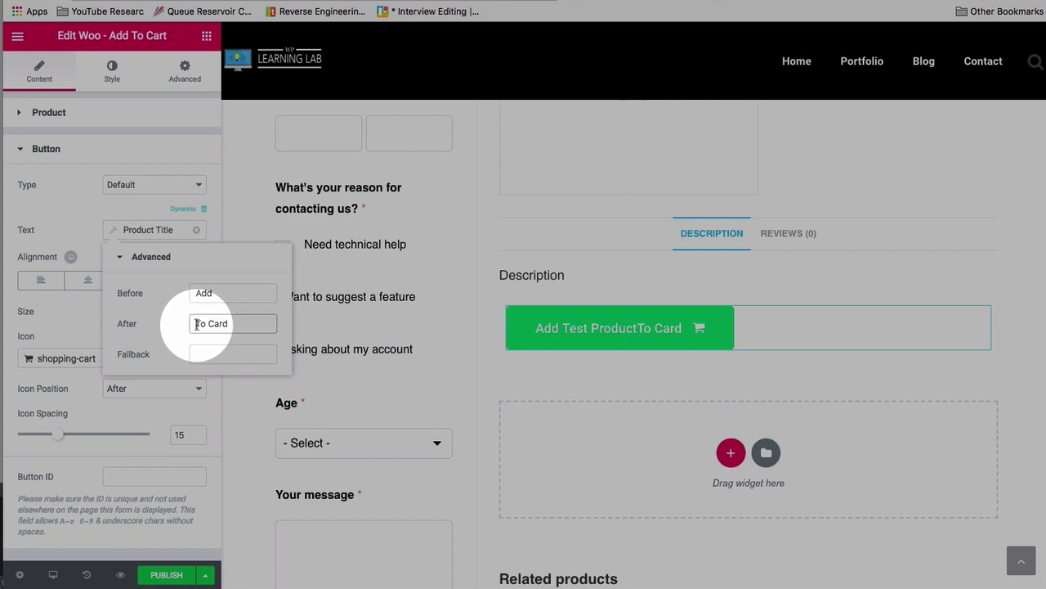
click(77, 229)
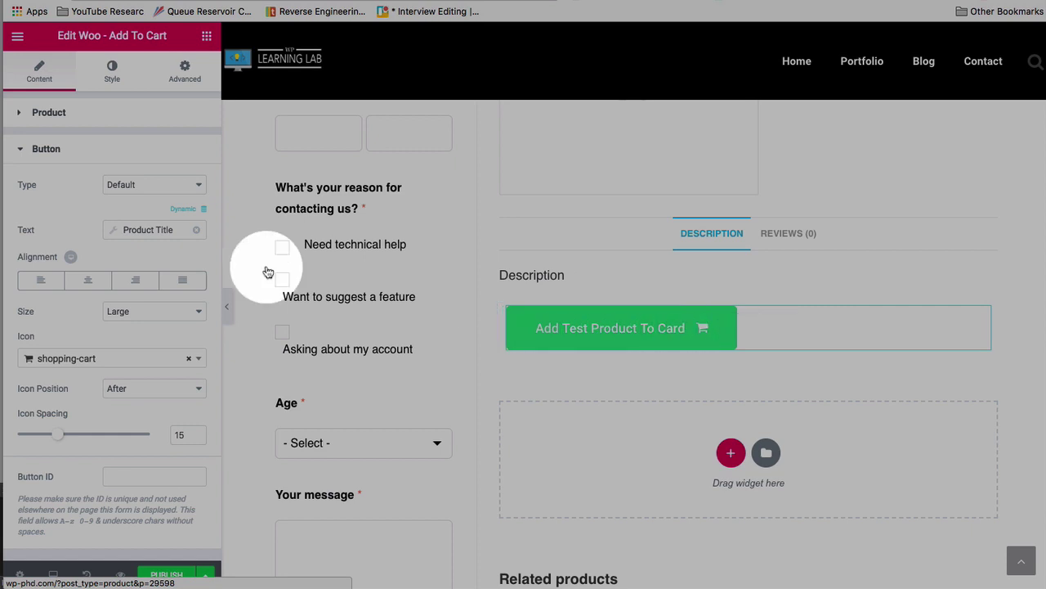
click(157, 231)
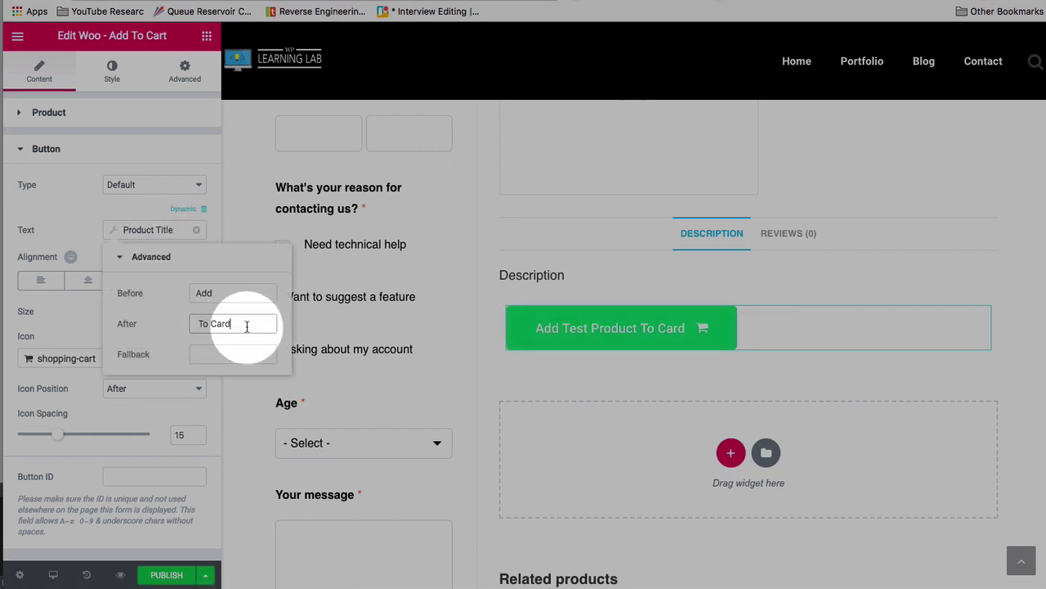
click(88, 203)
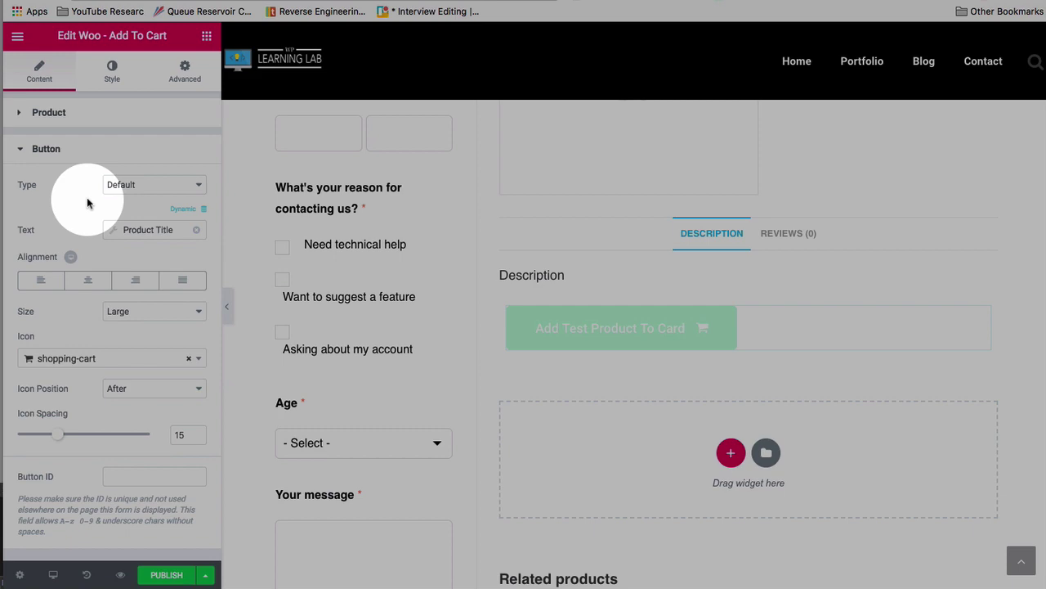
click(613, 351)
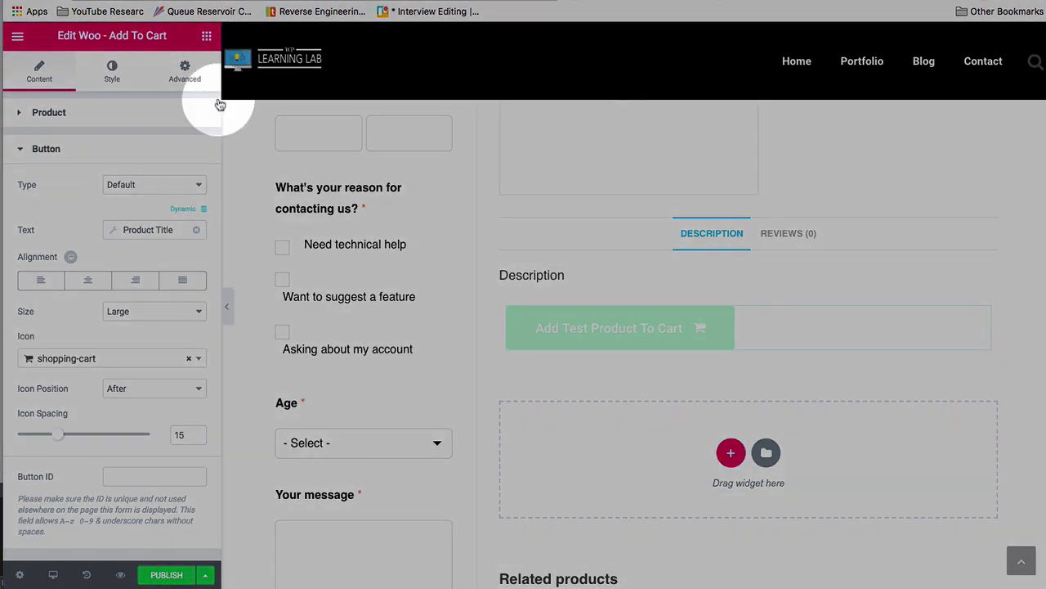
Add a WooCommerce Pages widget directly below the Add to Cart button
click(209, 40)
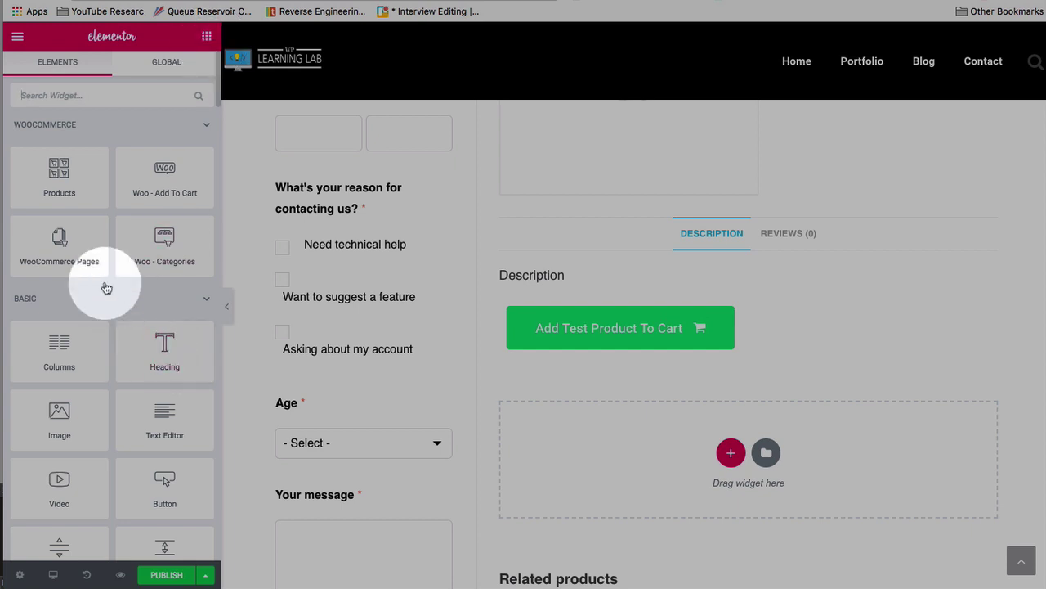
scroll(52, 256, down, 1)
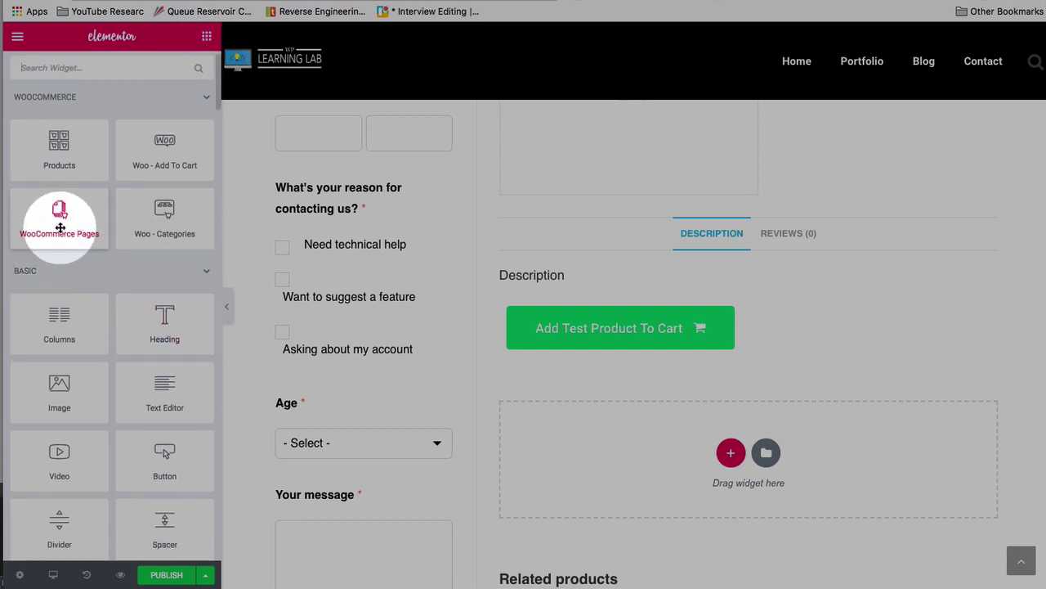
drag(60, 221, 727, 429)
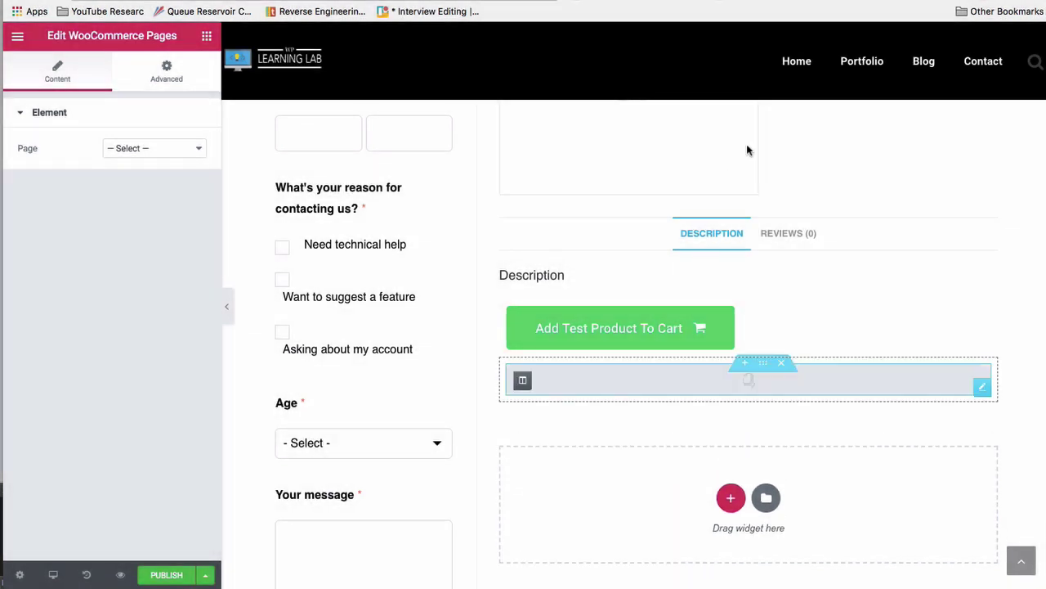
scroll(670, 234, down, 15)
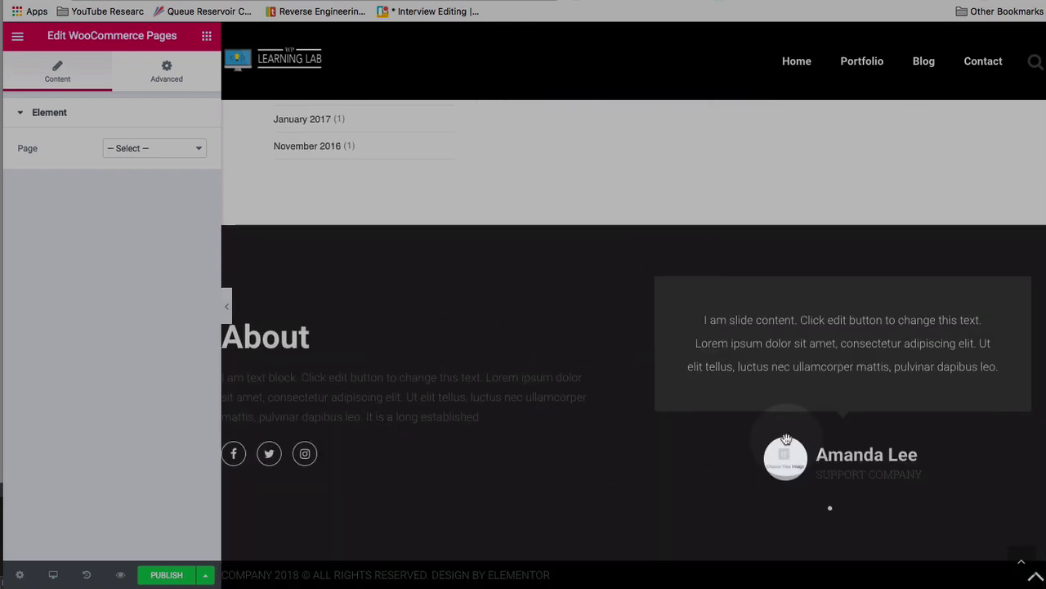
scroll(791, 454, up, 15)
scroll(790, 454, up, 5)
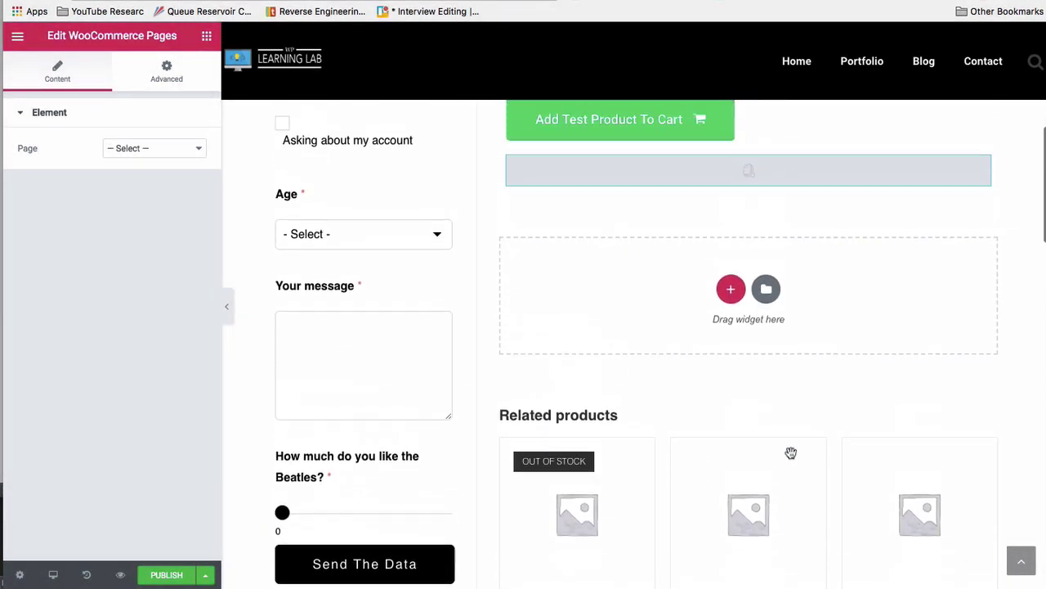
click(724, 253)
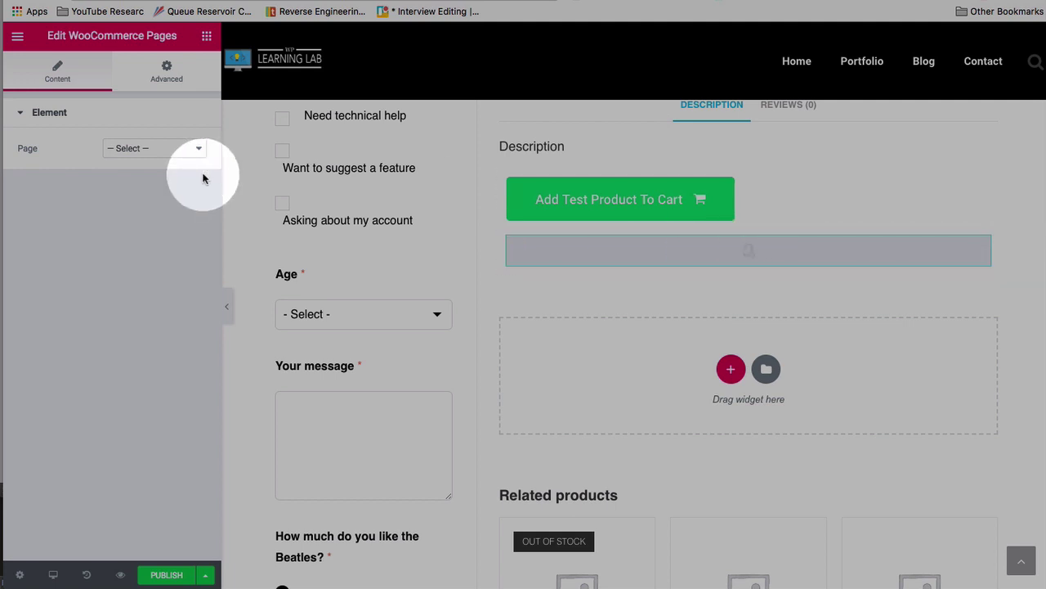
Set the embedded page to My Account, replacing the initially chosen Checkout page
click(168, 148)
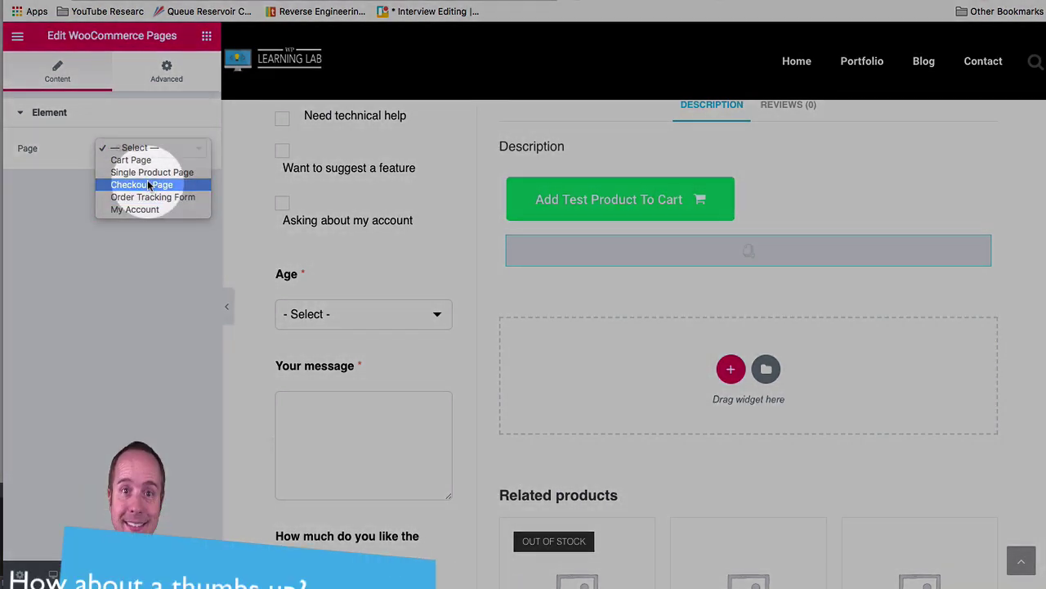
click(148, 185)
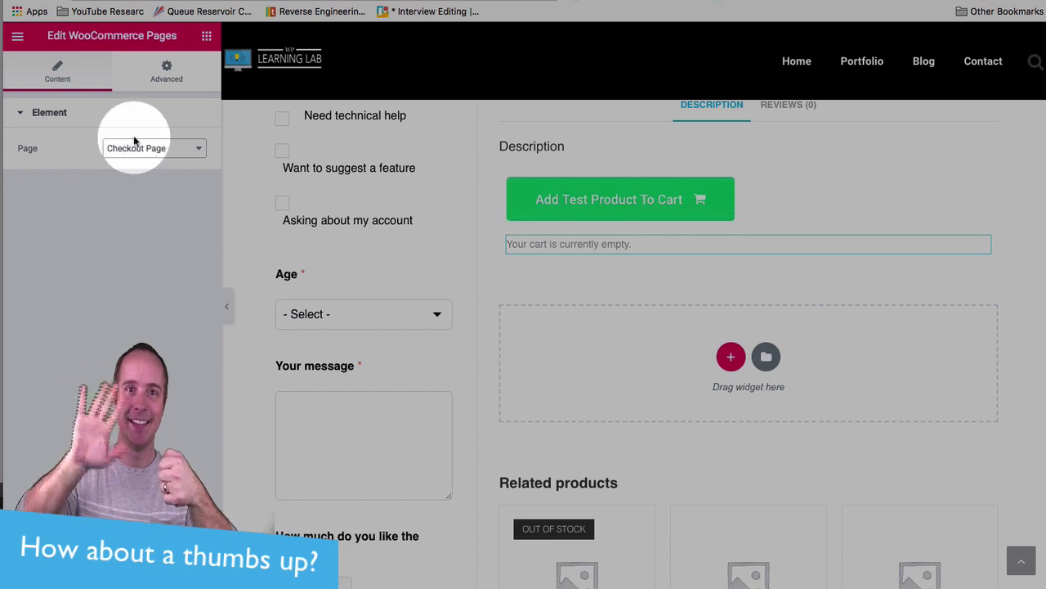
click(135, 146)
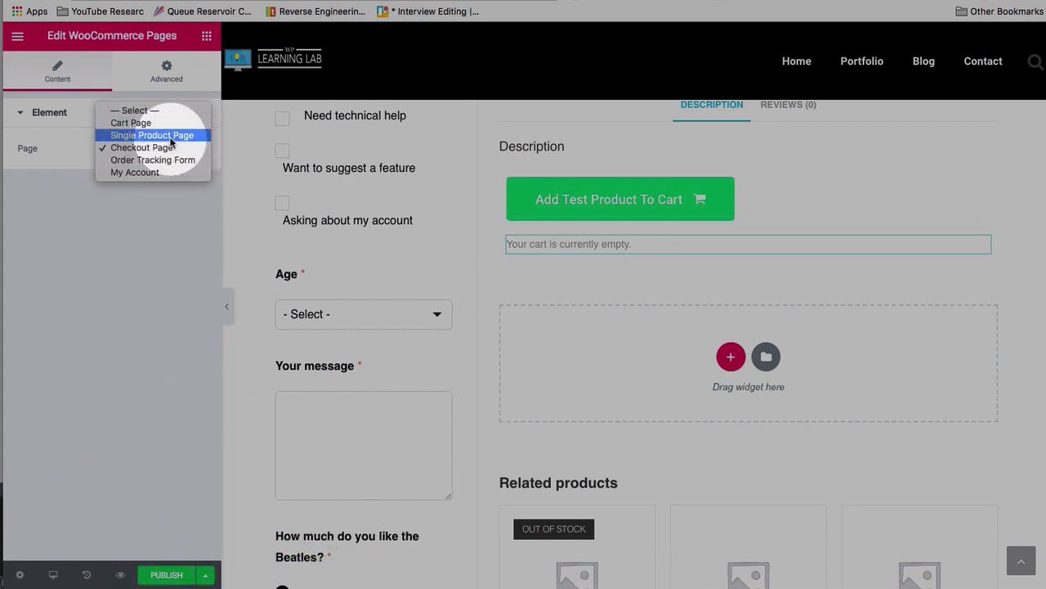
click(157, 172)
Check the embedded account dashboard and confirm My Account stays selected
scroll(785, 327, down, 4)
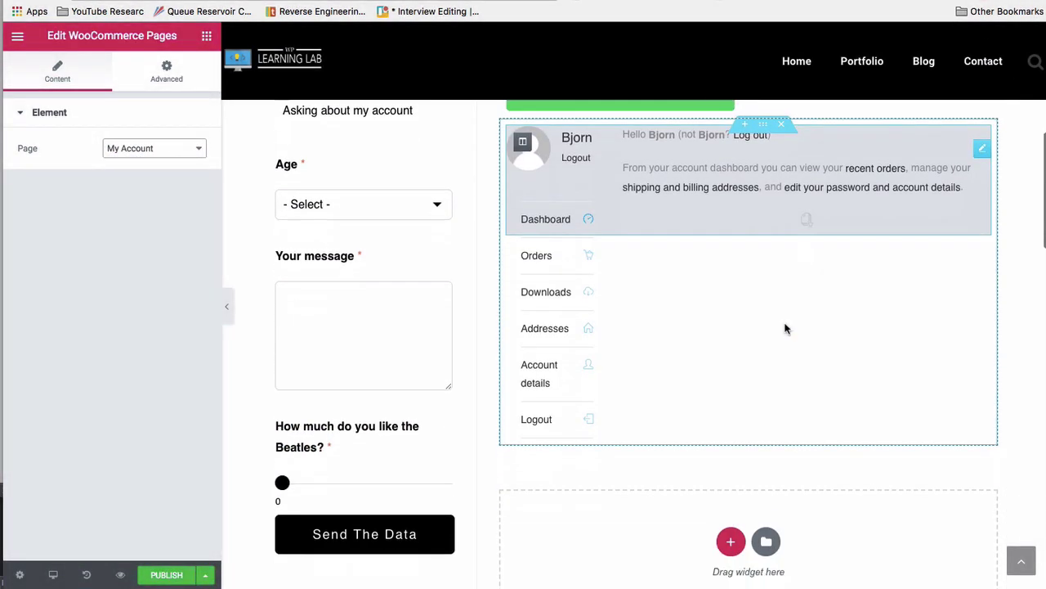
scroll(784, 328, up, 1)
scroll(785, 328, up, 10)
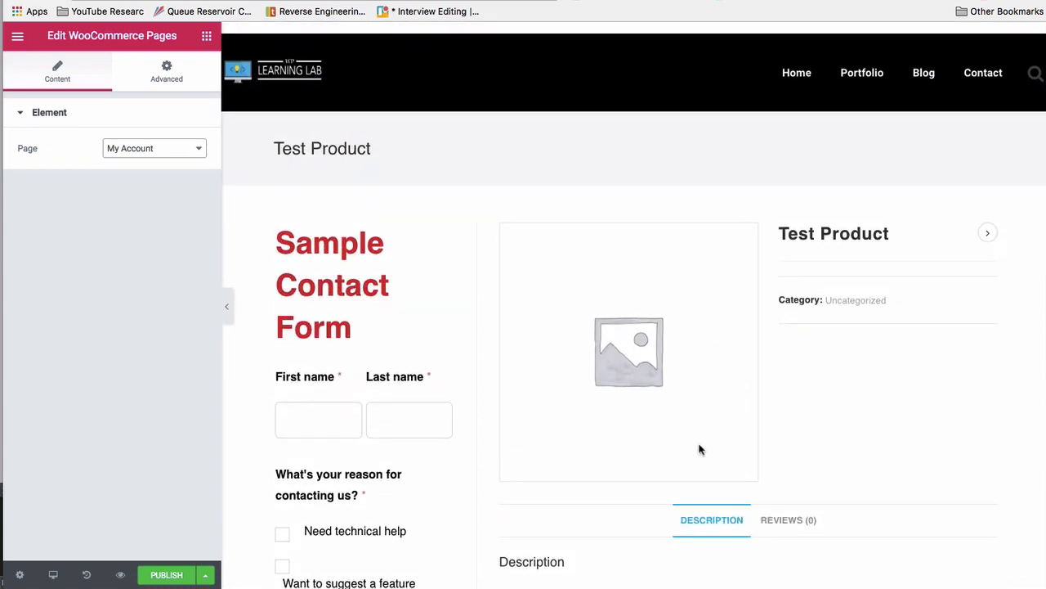
scroll(699, 449, down, 9)
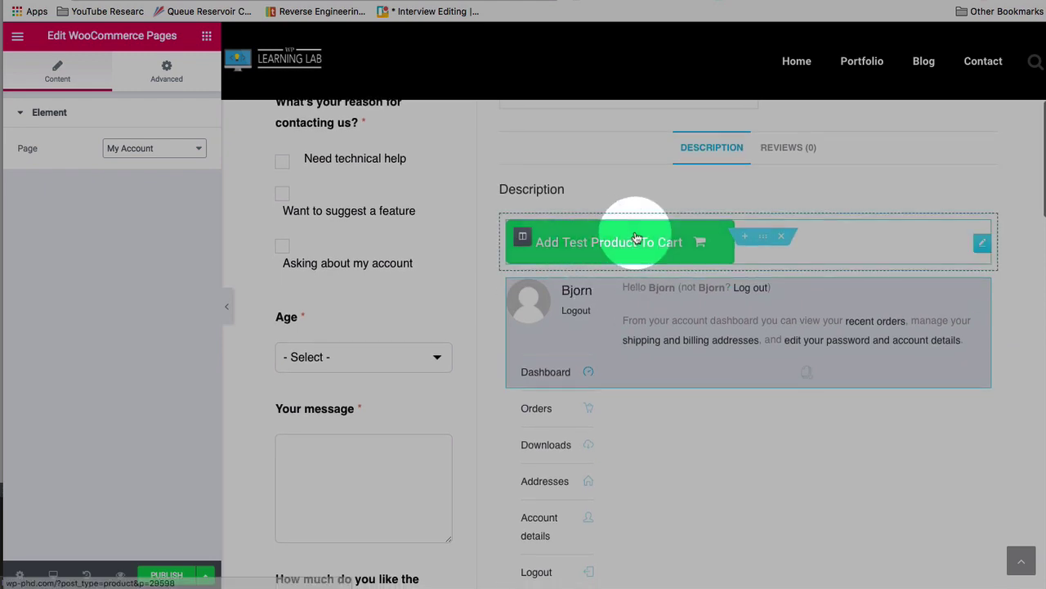
scroll(655, 420, down, 12)
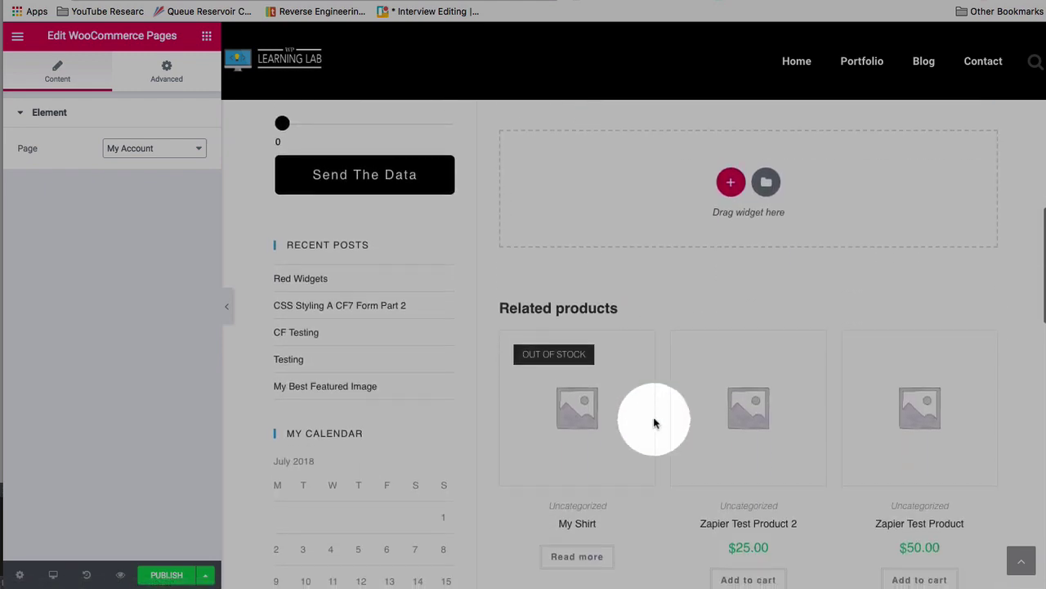
scroll(594, 388, up, 10)
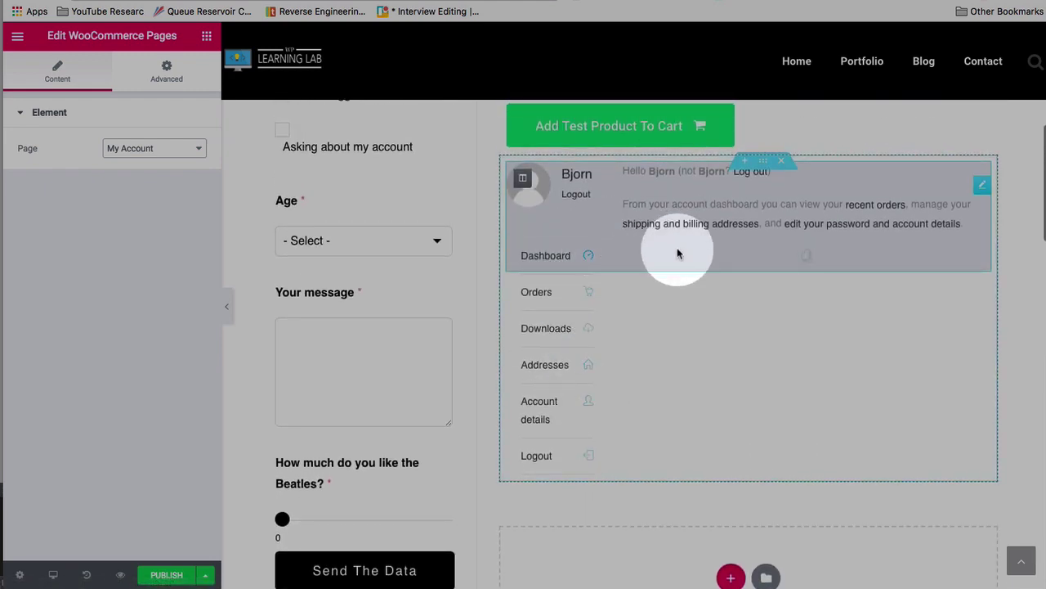
drag(677, 254, 706, 336)
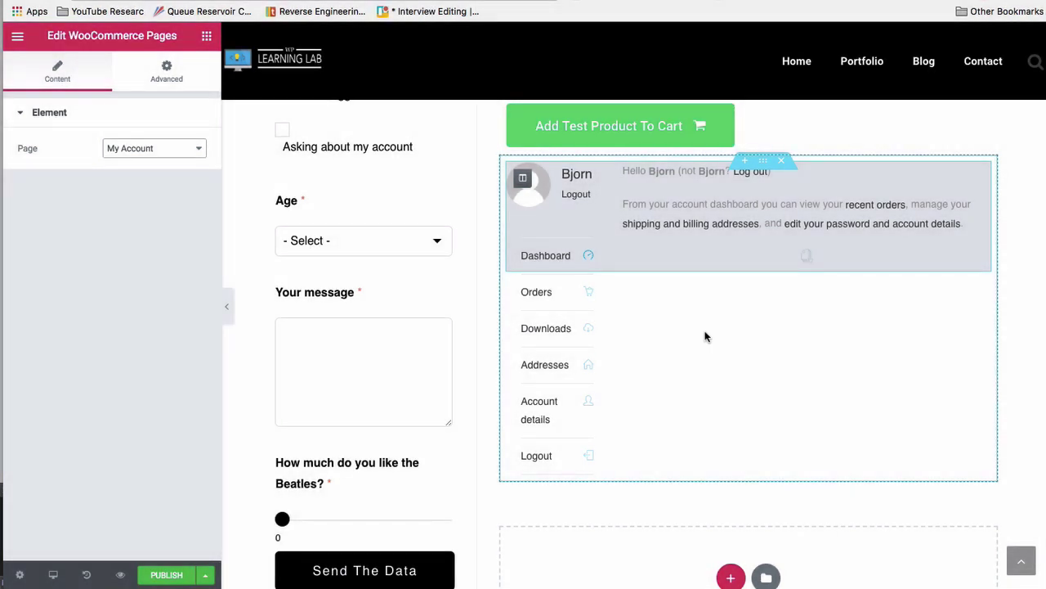
click(196, 152)
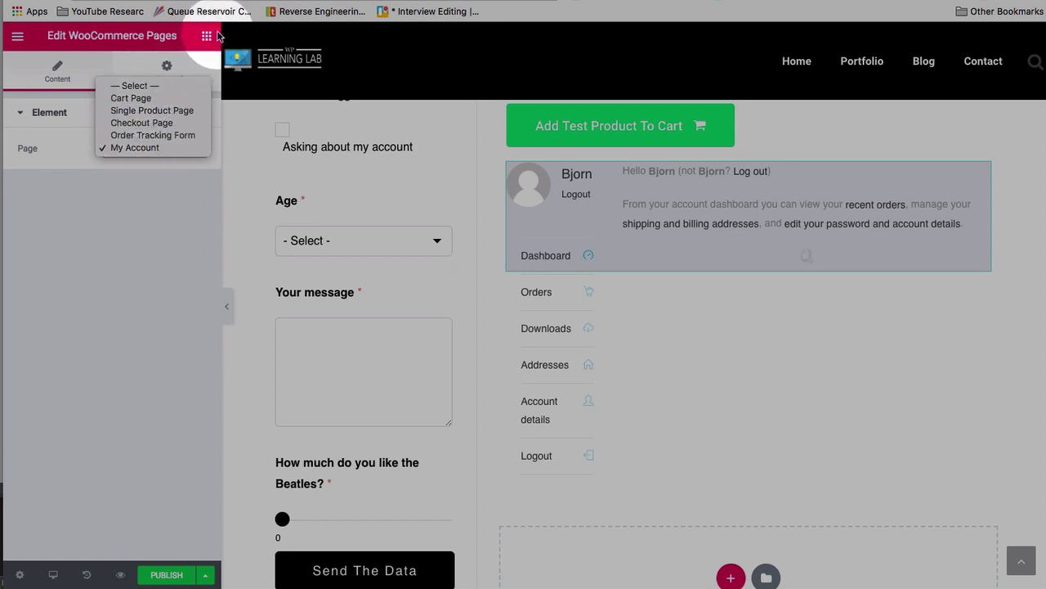
click(209, 36)
click(208, 36)
Add a Woo - Categories widget to the empty section below My Account
scroll(480, 354, down, 3)
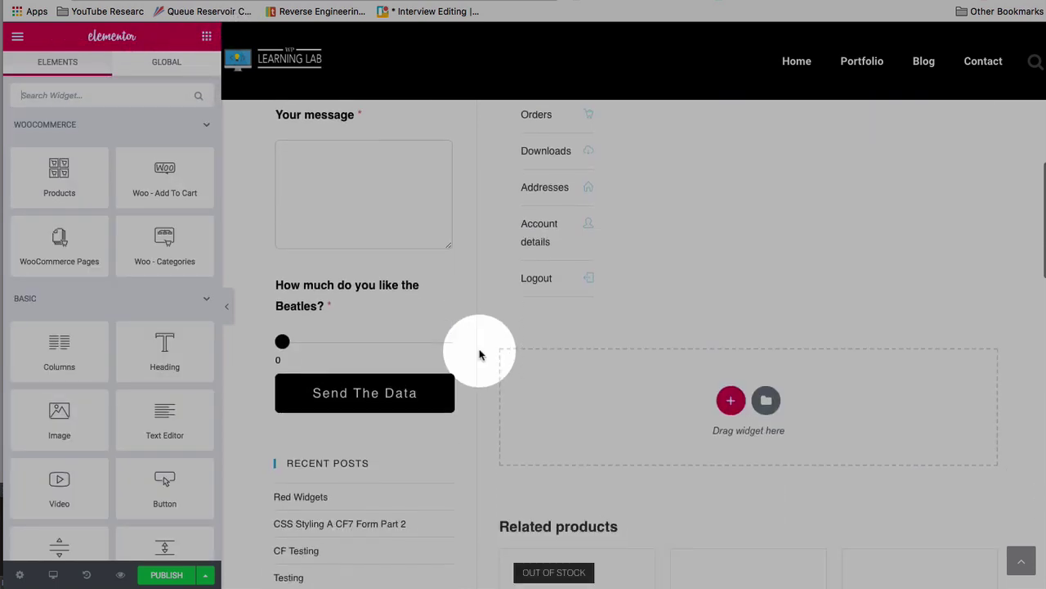
drag(168, 235, 730, 329)
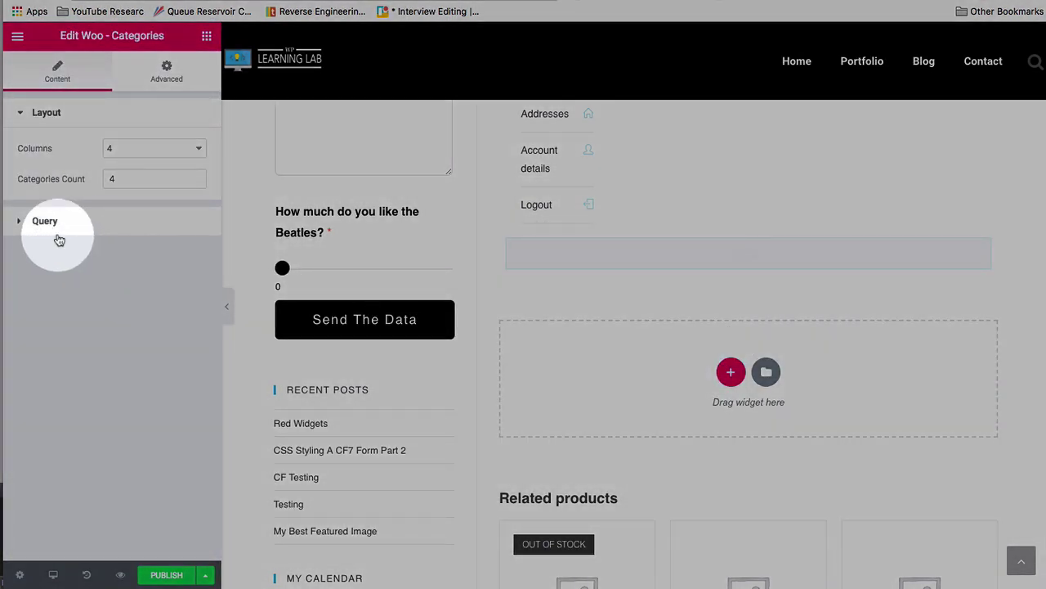
scroll(515, 382, down, 1)
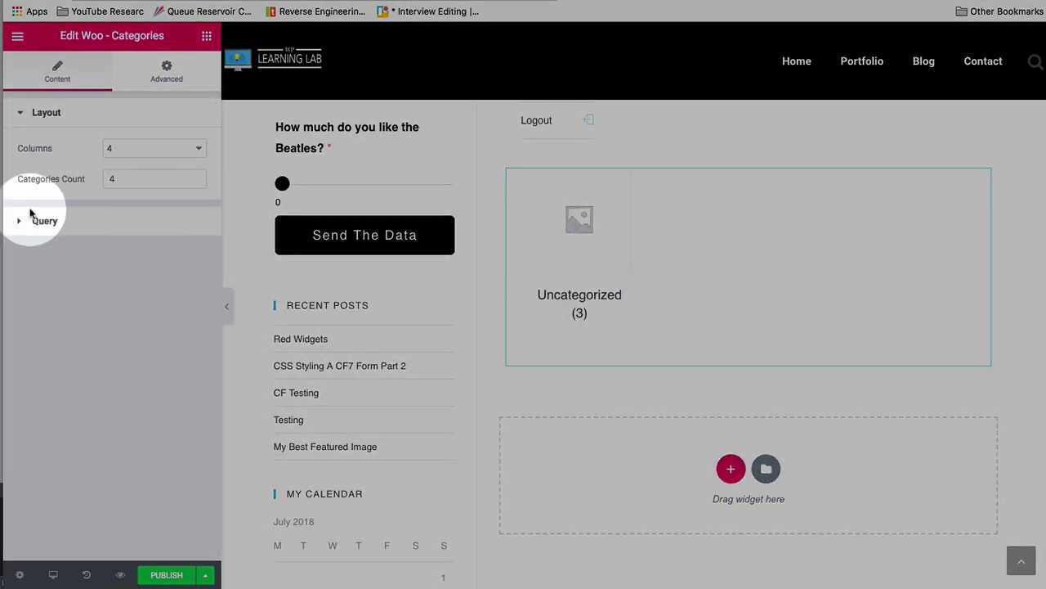
Set the categories Query Source to By Parent (Only Top Level)
click(22, 222)
click(106, 201)
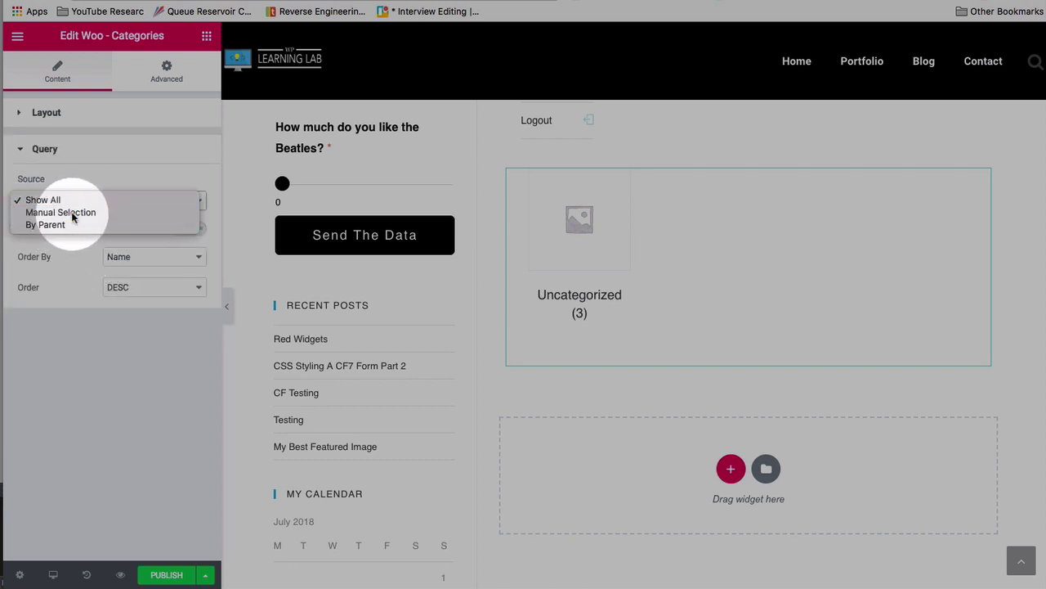
key(Escape)
click(74, 219)
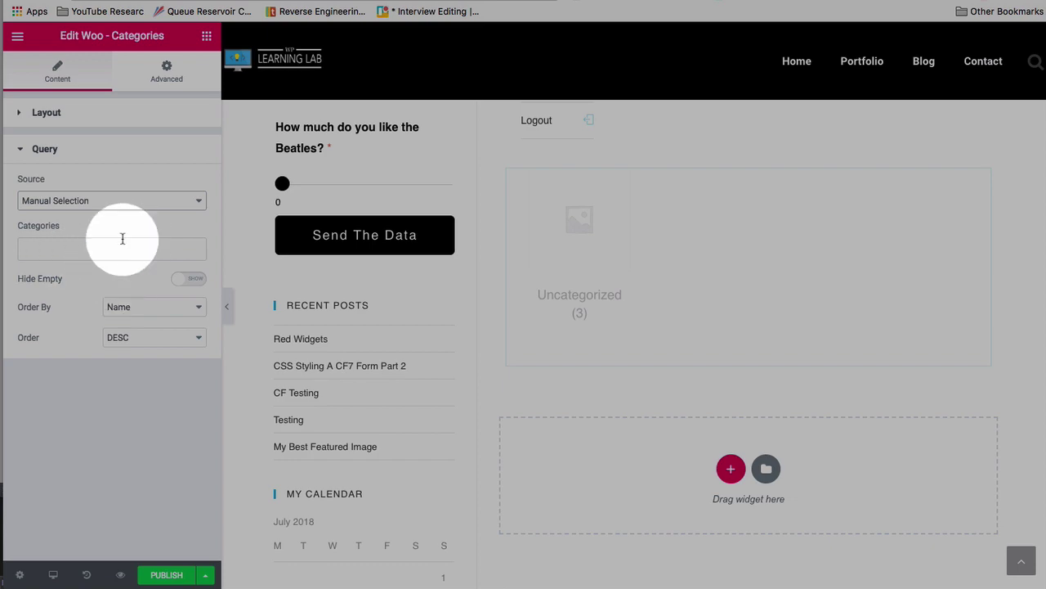
click(166, 201)
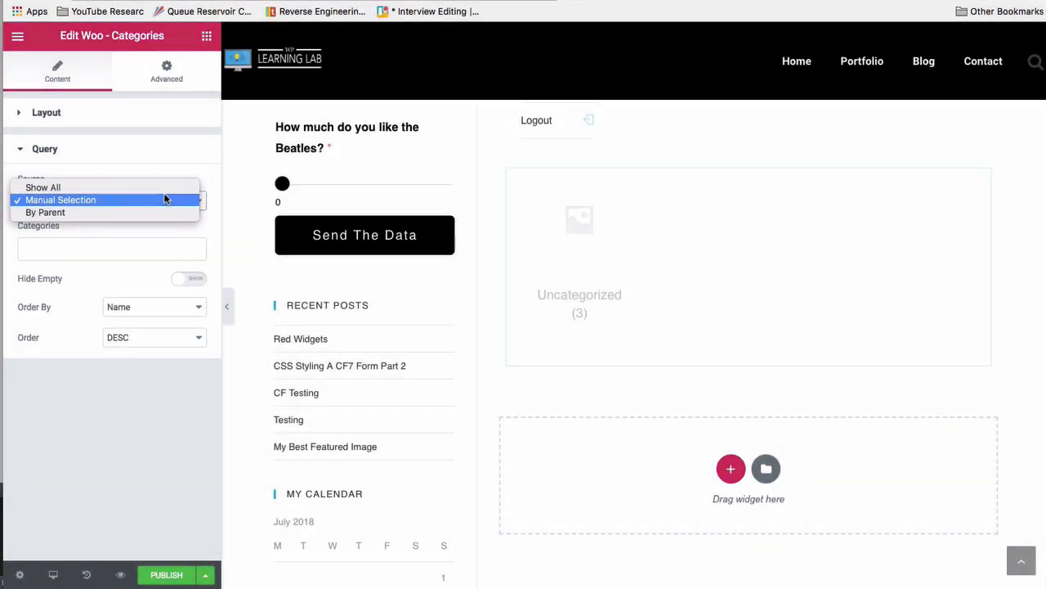
click(76, 214)
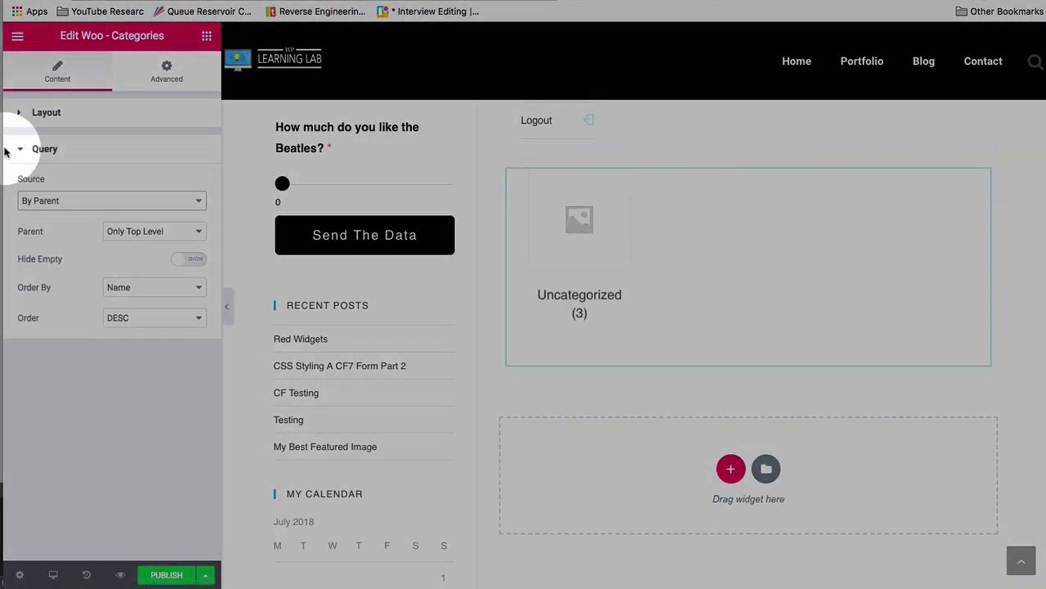
click(30, 119)
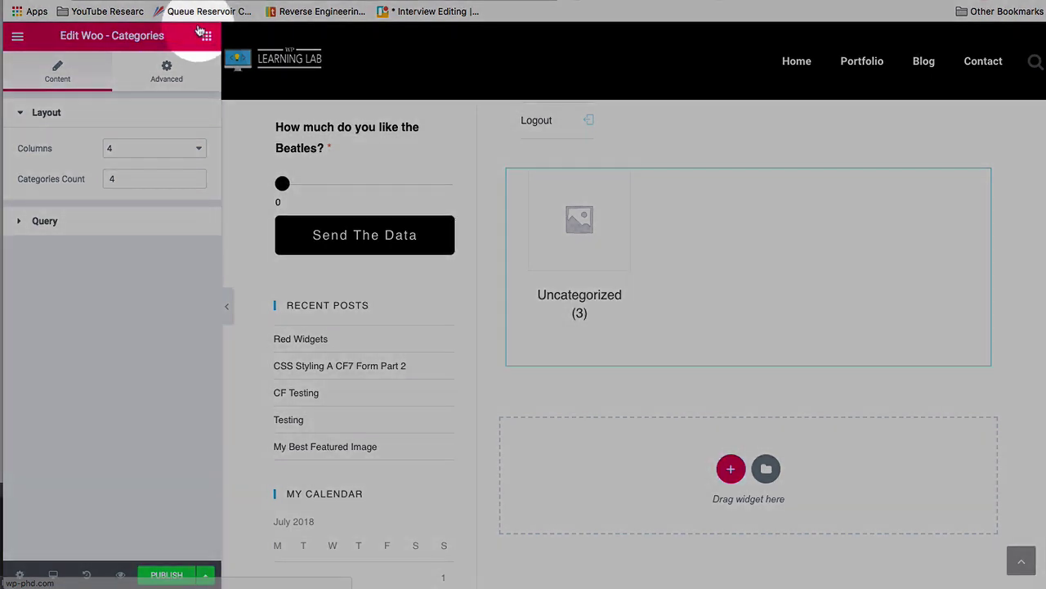
key(Escape)
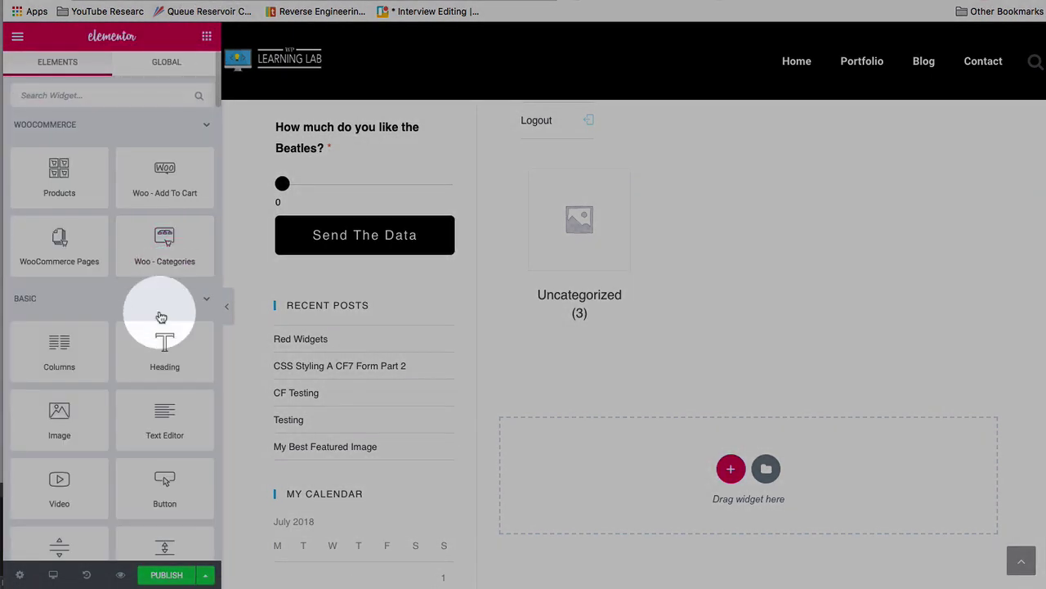